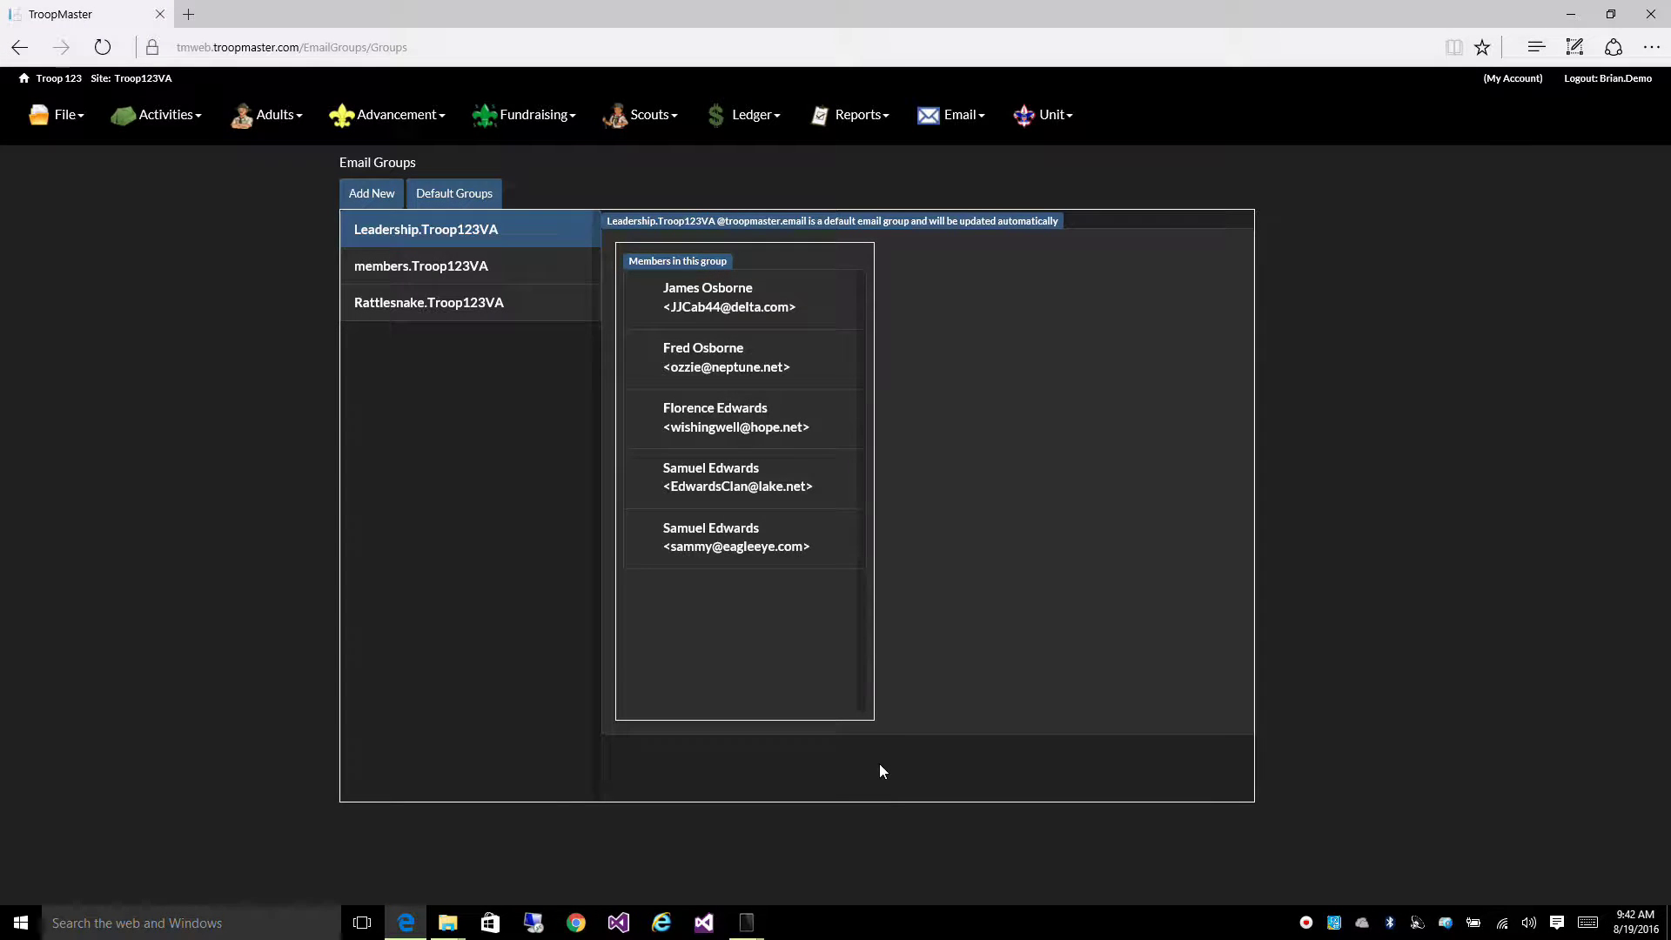
# Look over the email features list and the Default Groups options, leaving both unchanged
pyautogui.click(953, 118)
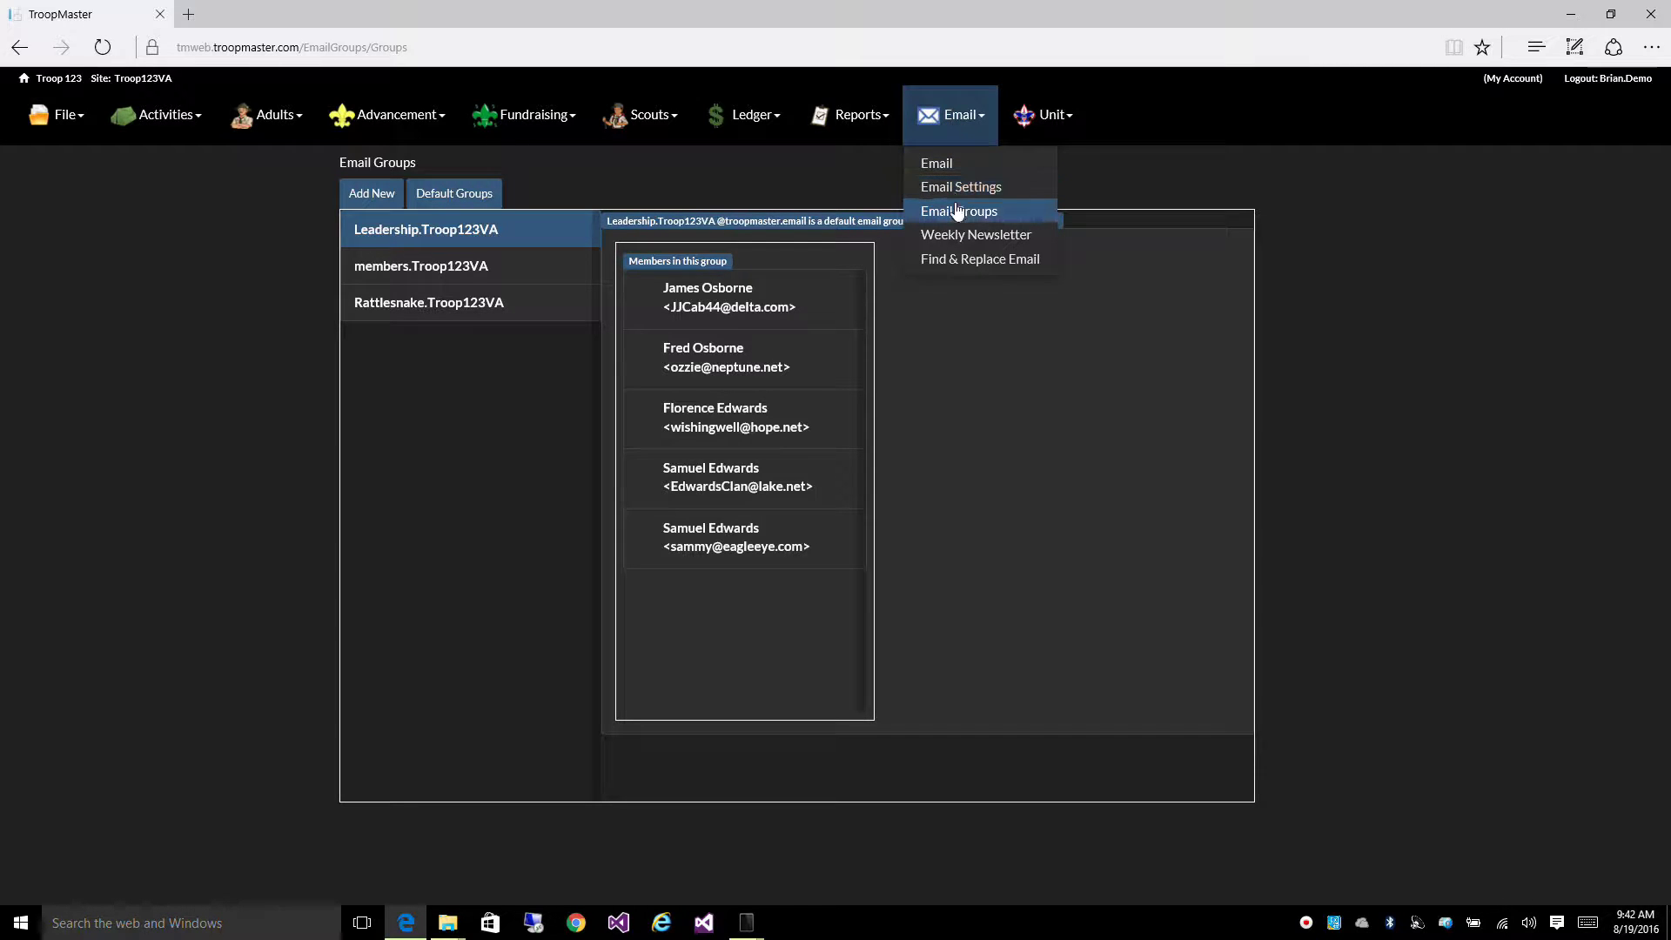
pyautogui.click(848, 184)
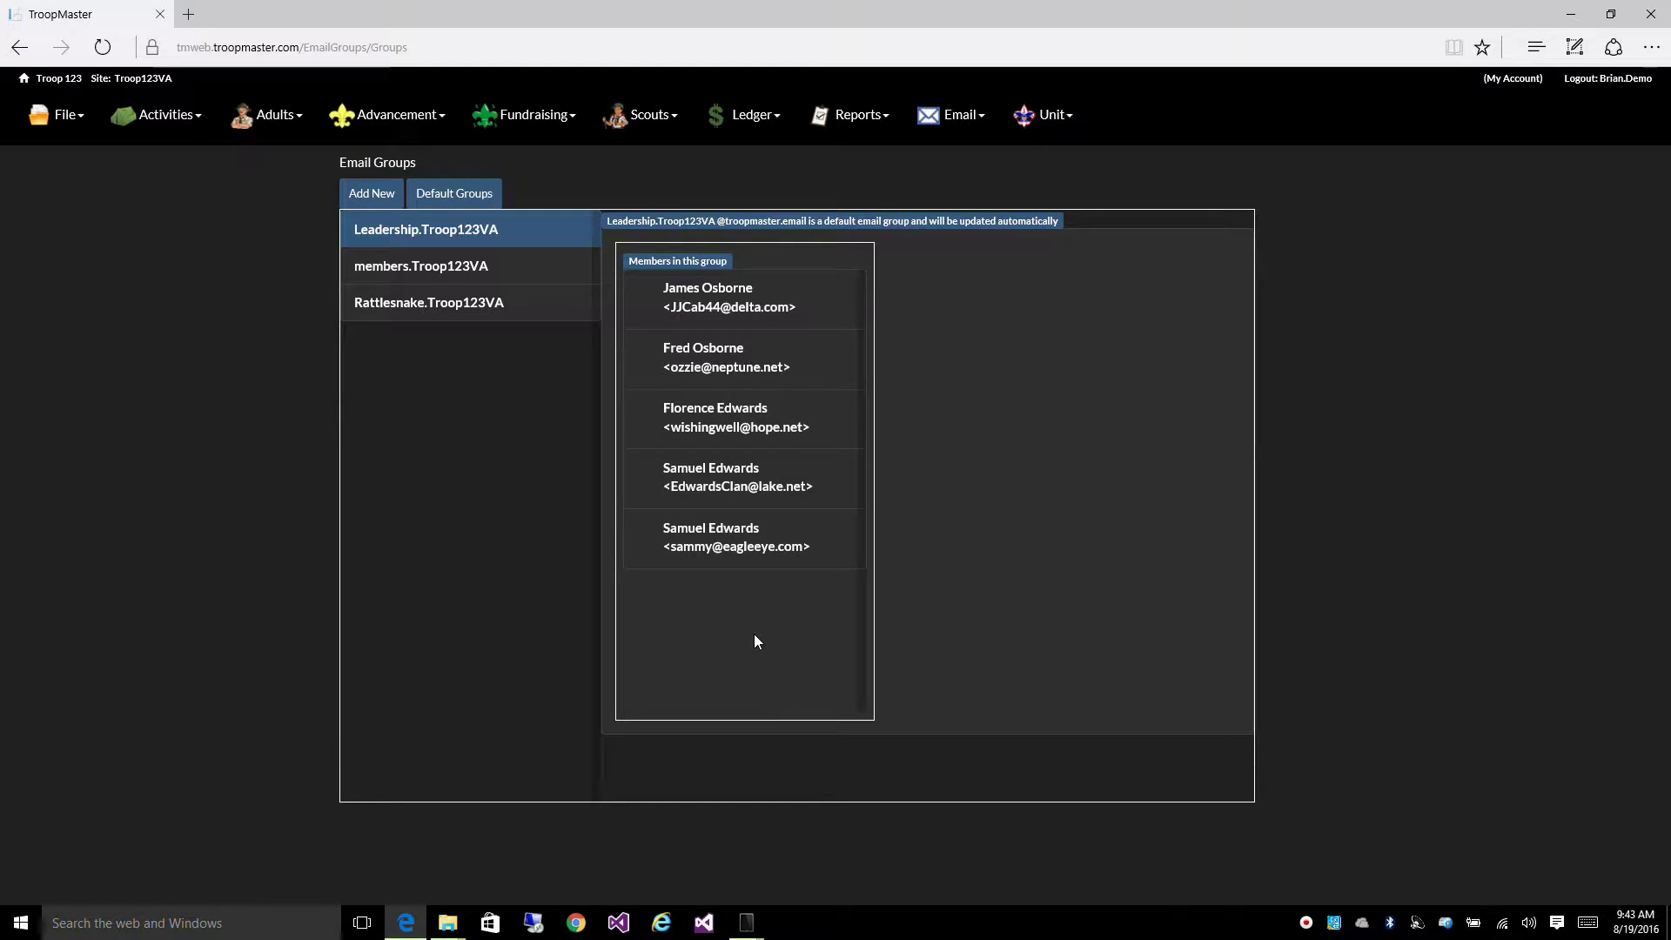
pyautogui.click(465, 195)
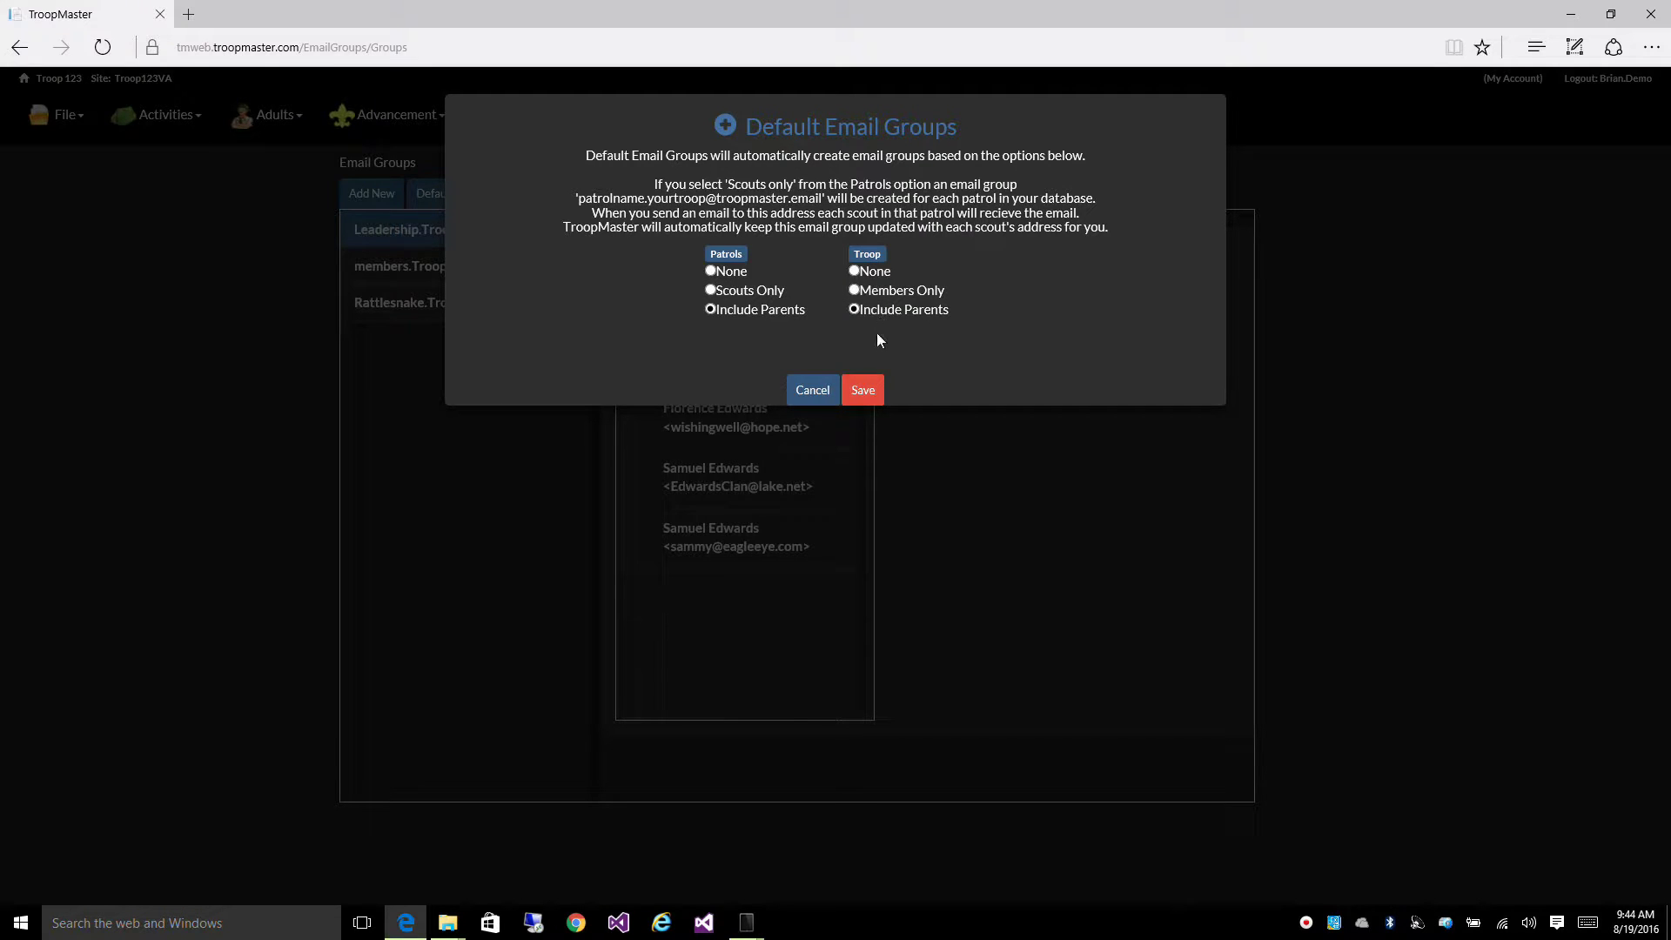
pyautogui.click(813, 390)
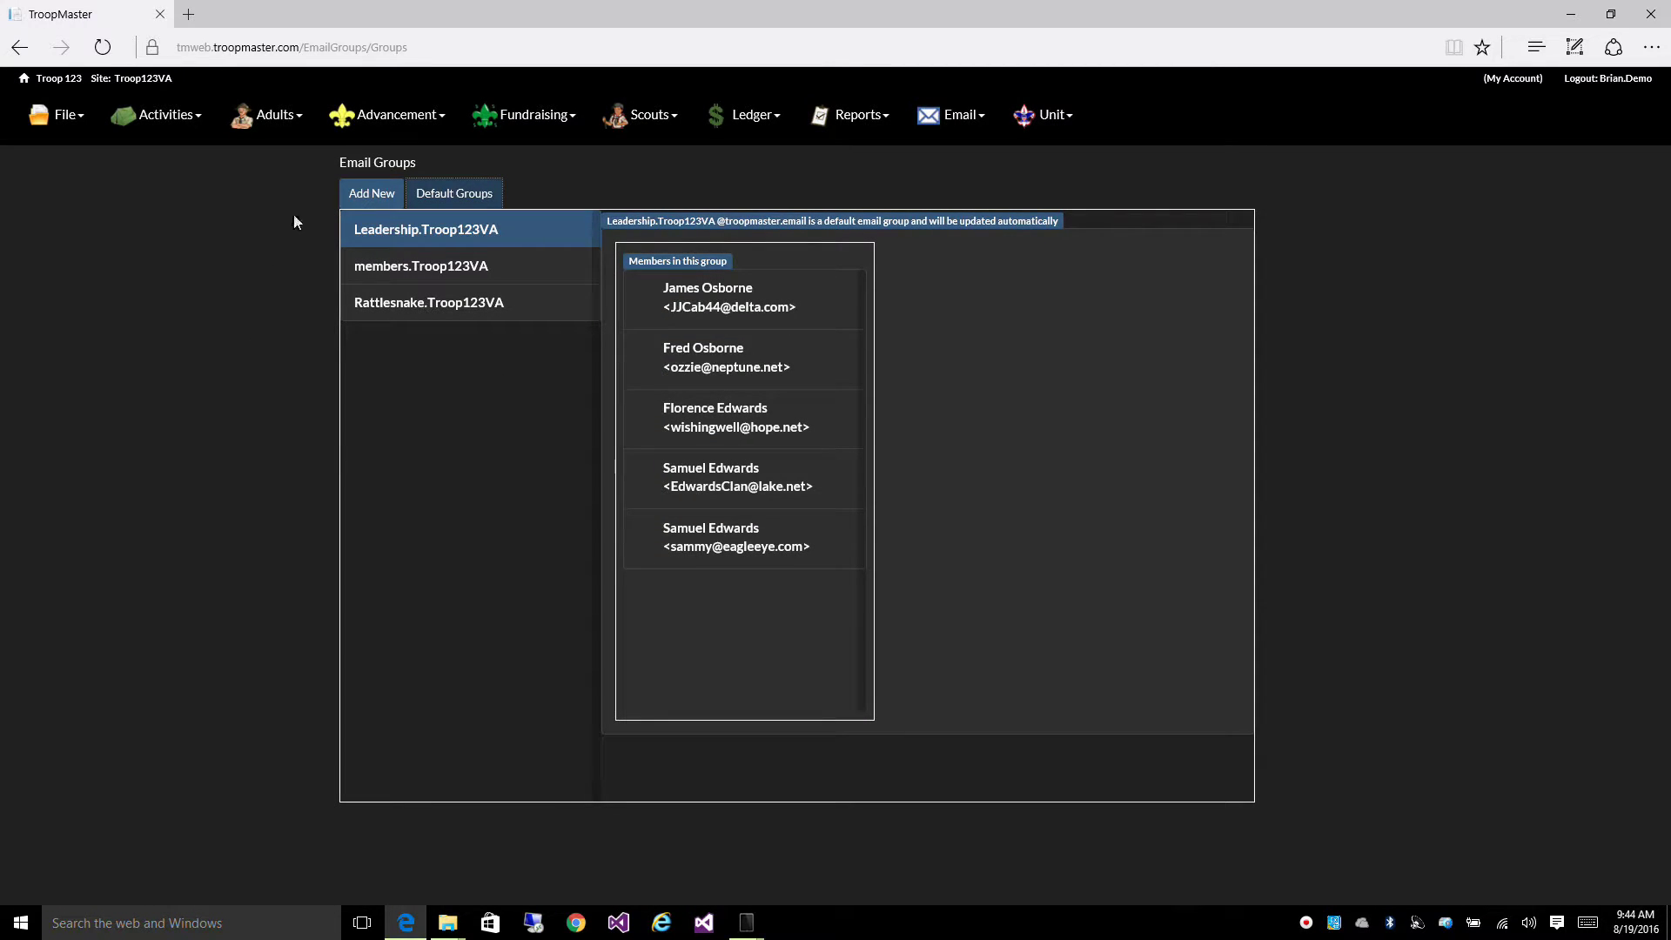
pyautogui.click(364, 196)
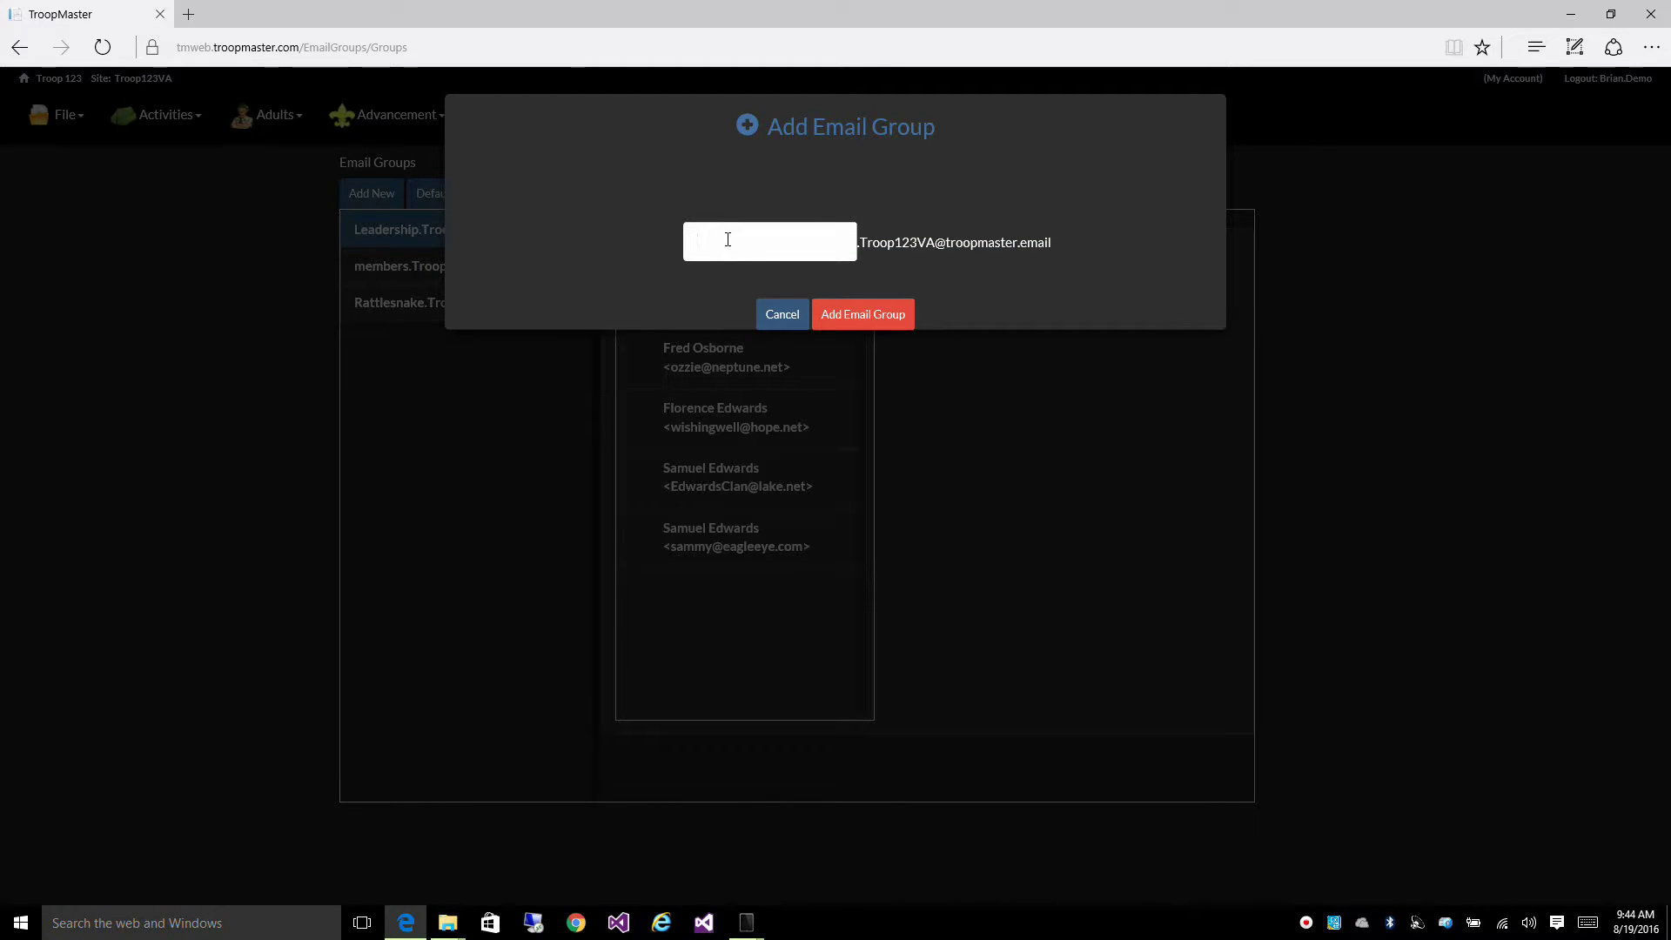
pyautogui.write('test')
pyautogui.click(843, 315)
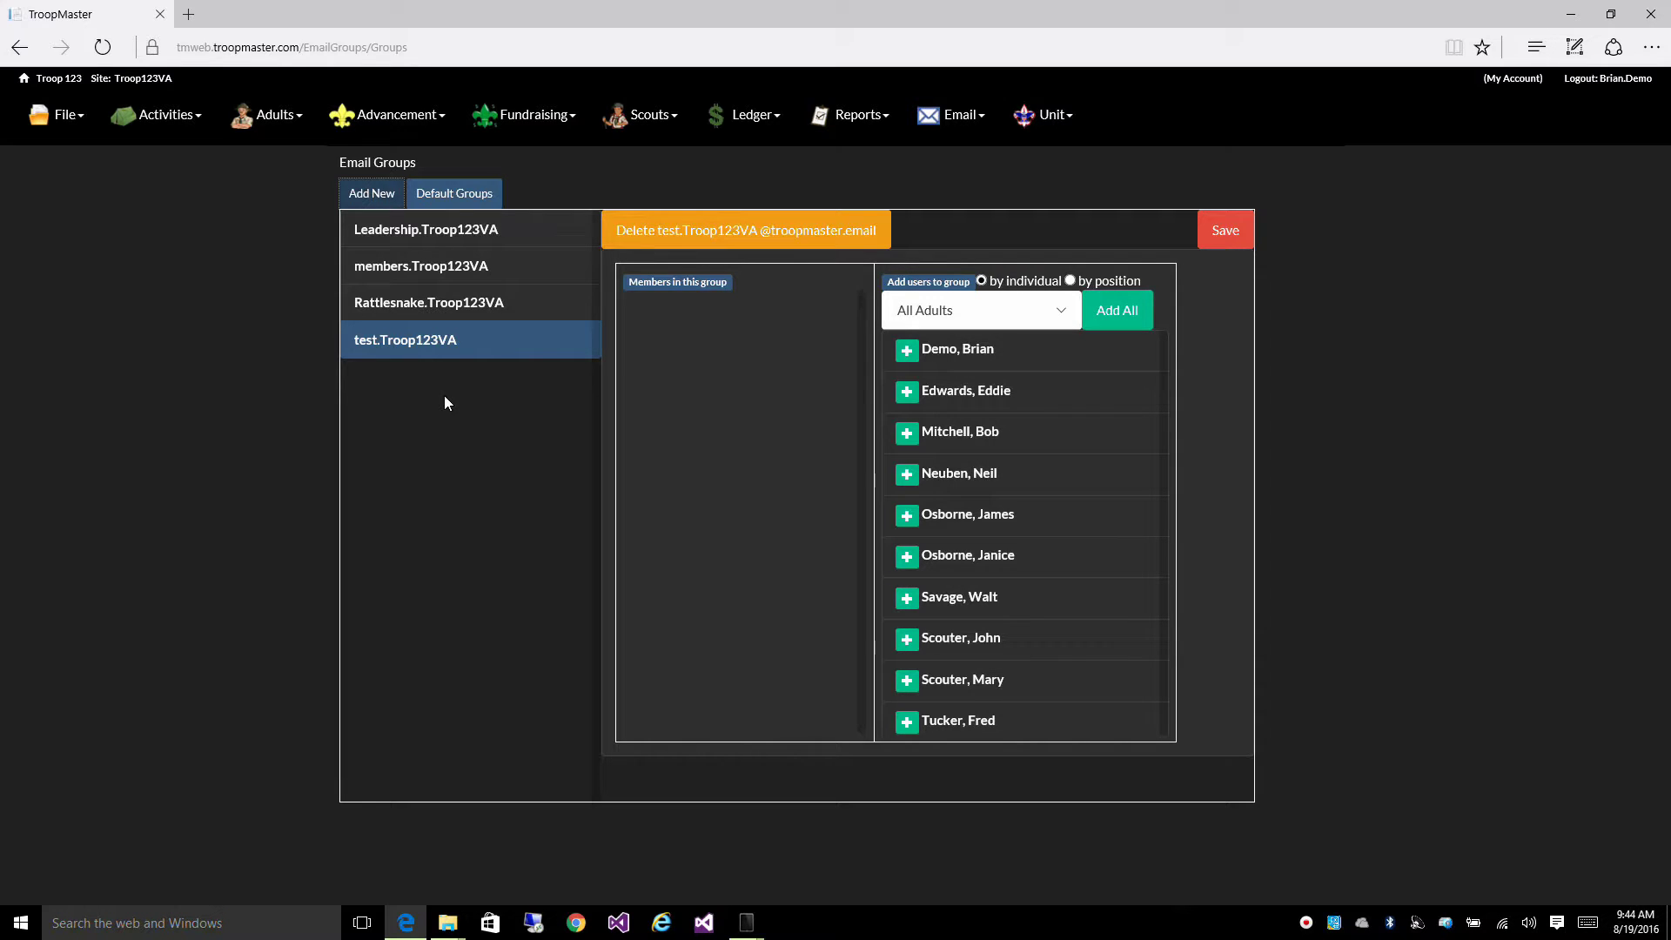
# Add the first listed adult to the test group, then switch to adding members by position
pyautogui.click(909, 357)
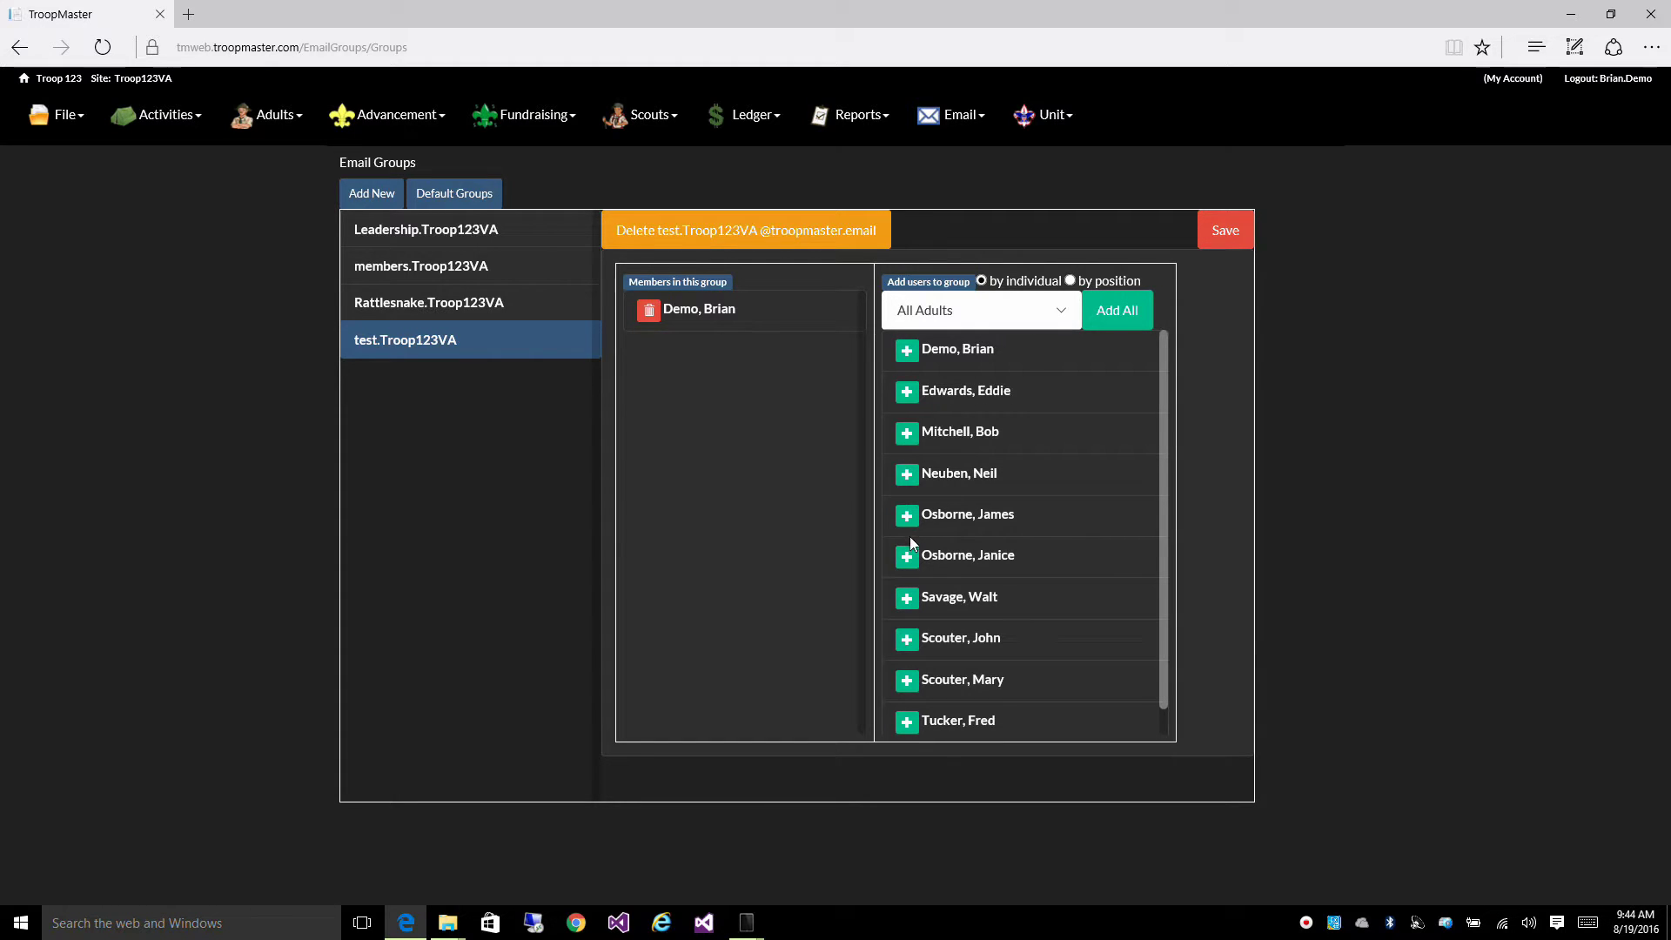
pyautogui.click(1076, 319)
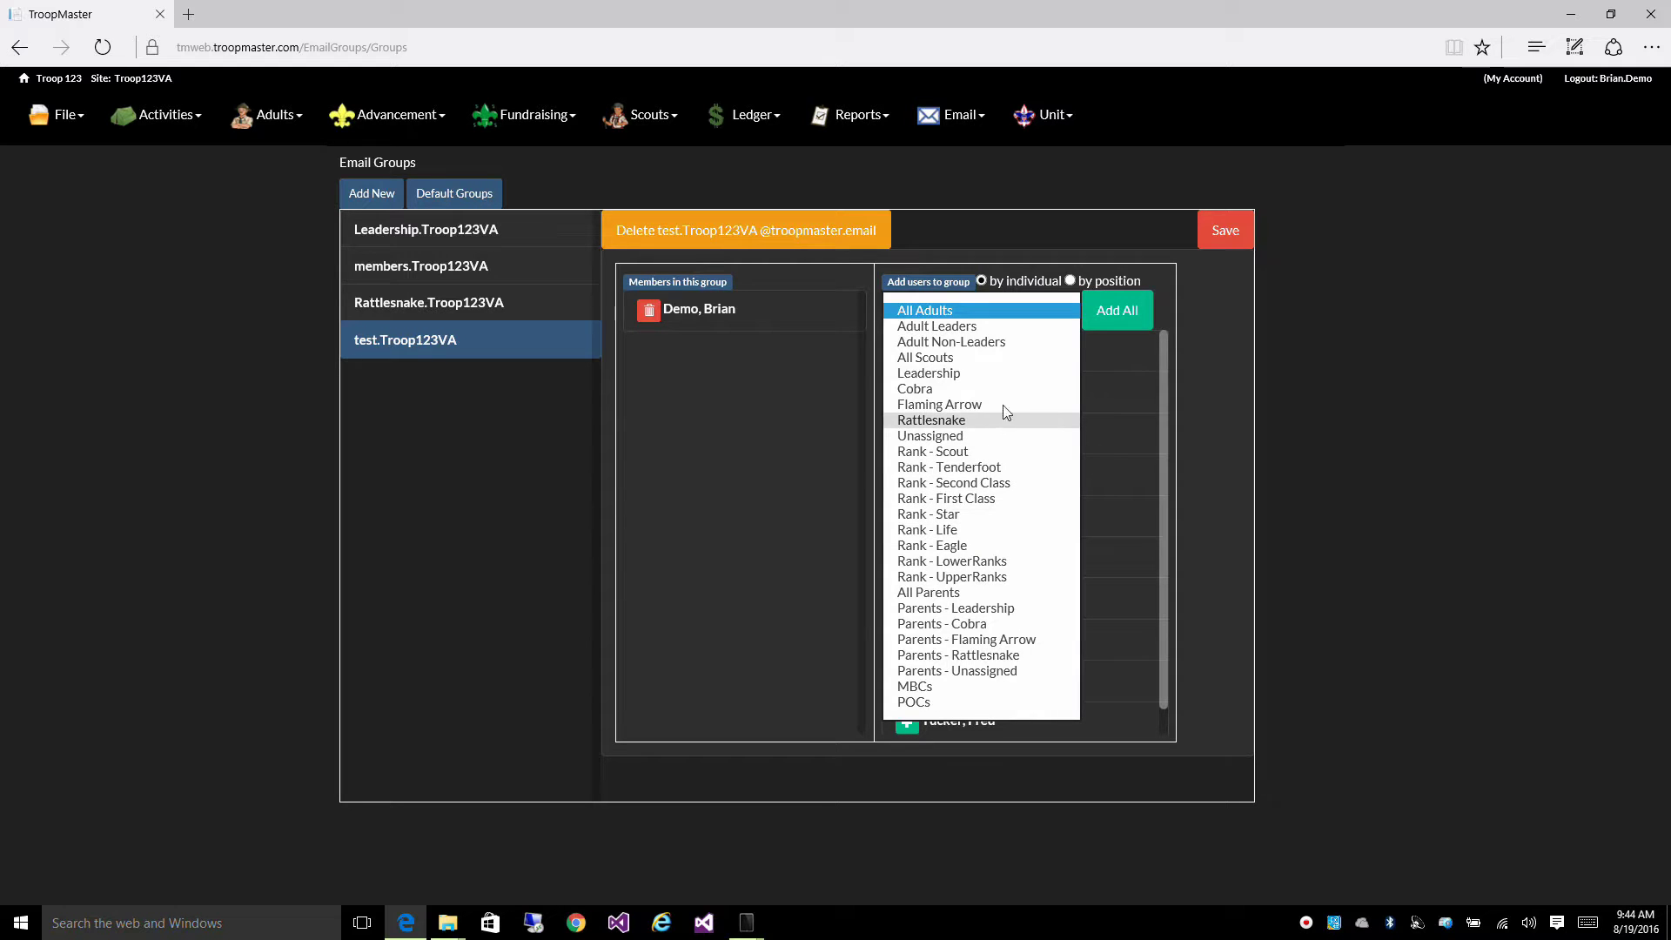
pyautogui.click(1060, 232)
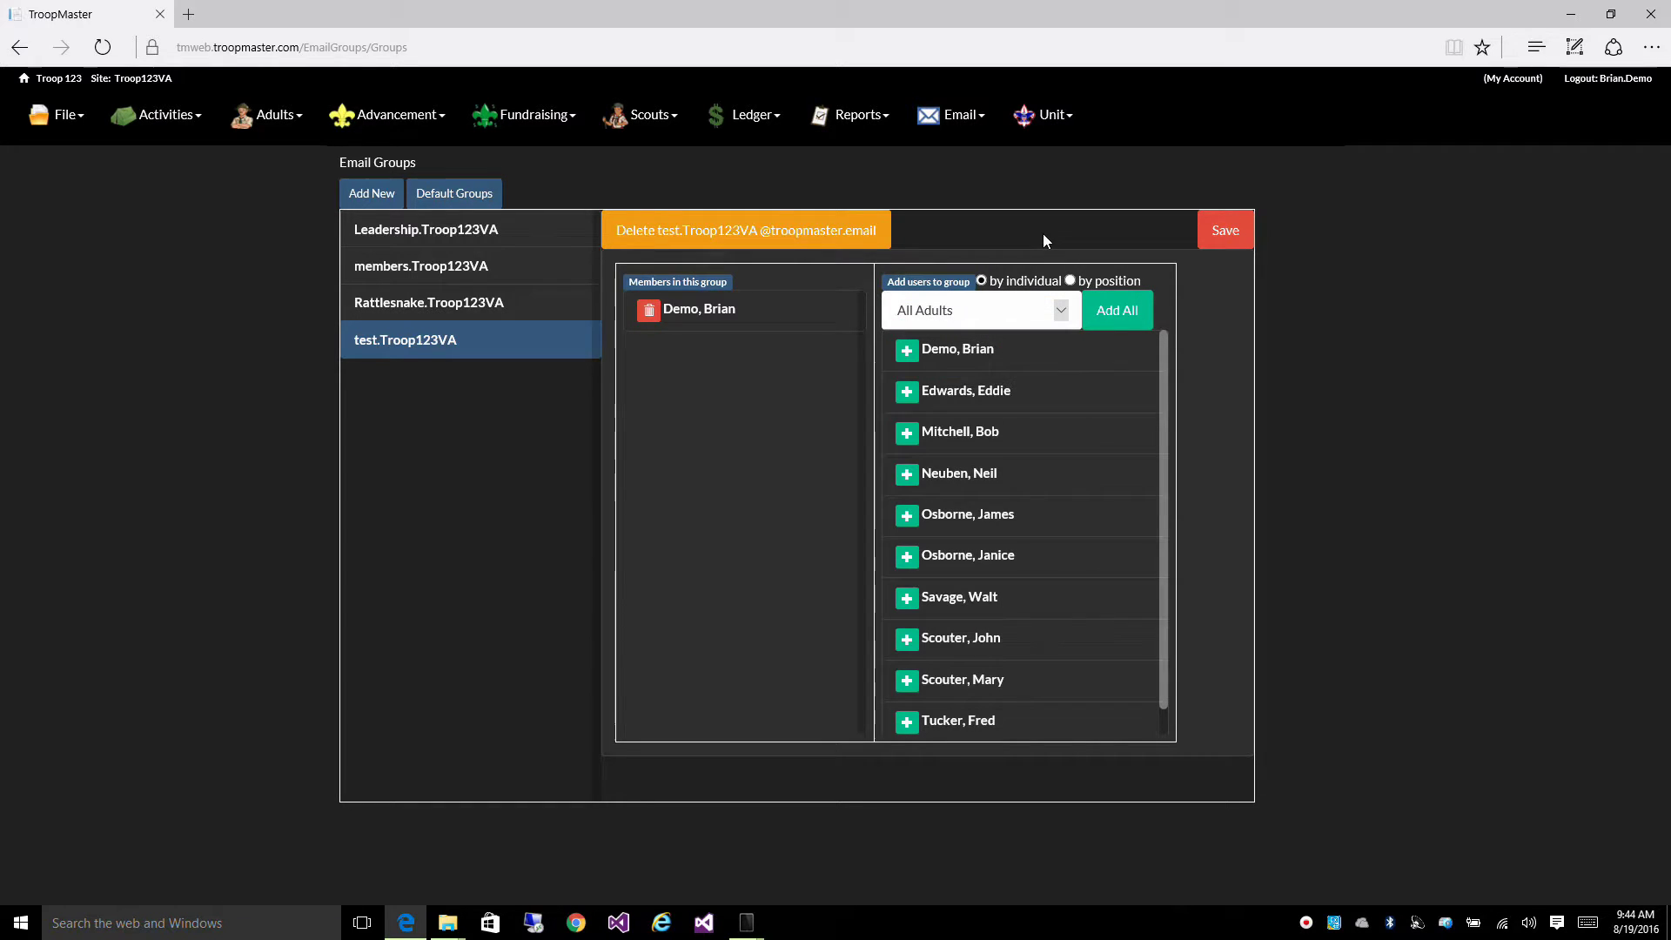
pyautogui.click(1069, 280)
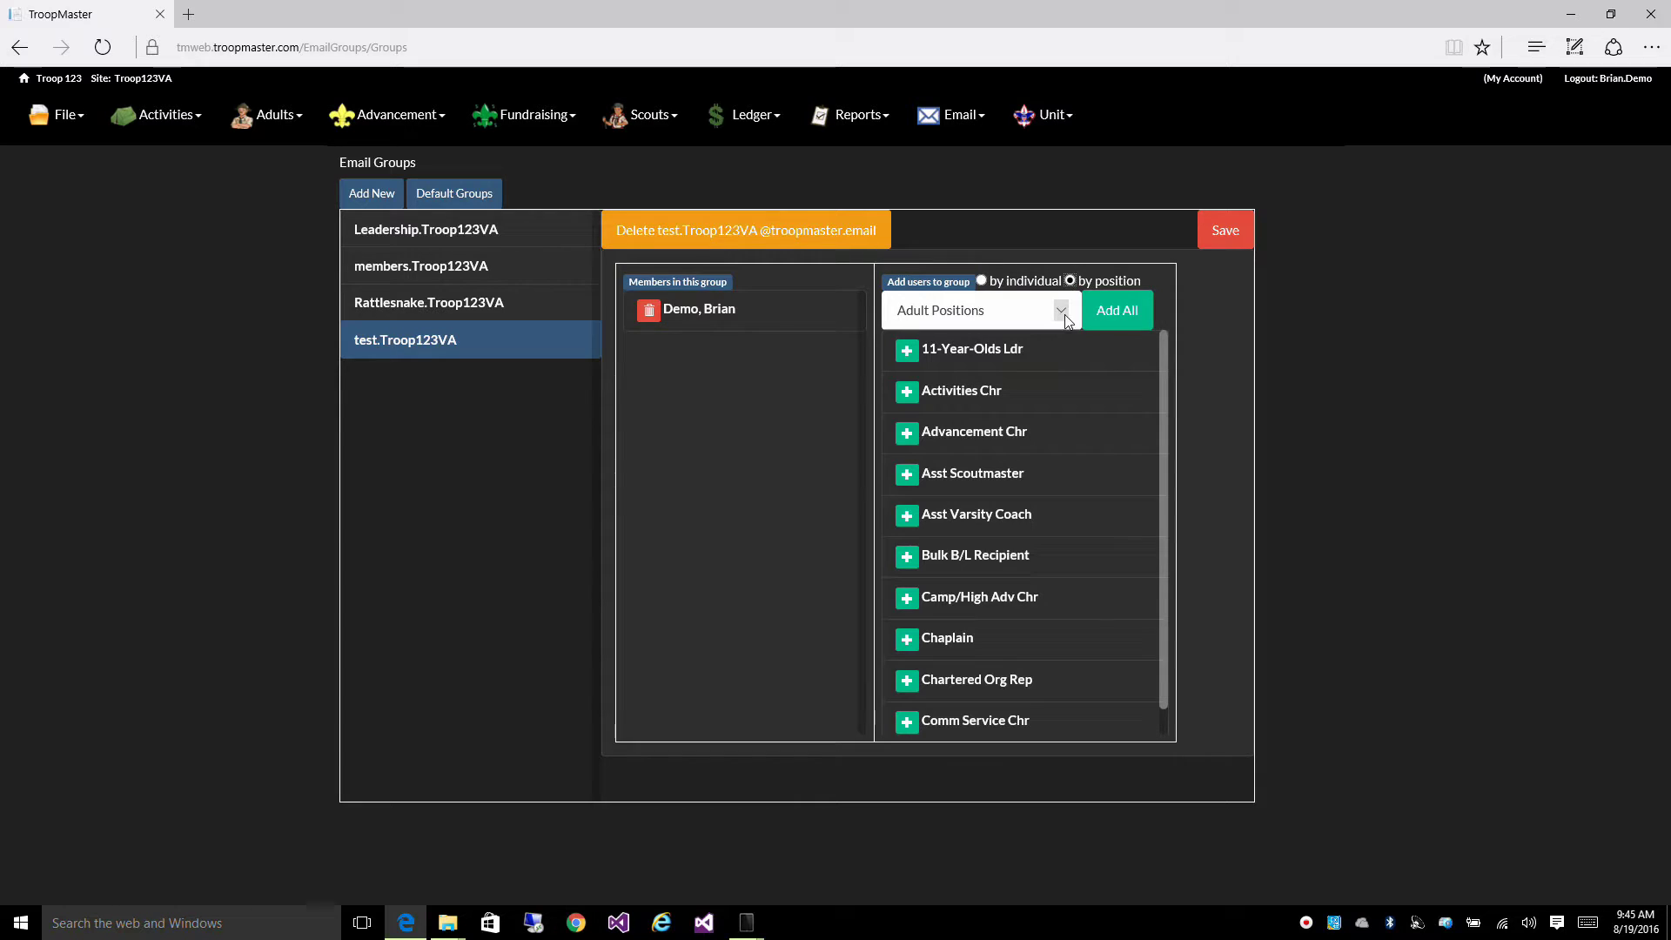
# With Adult Positions chosen, add Advancement Chr, Asst Scoutmaster and Scoutmaster to the group, then save
pyautogui.click(1064, 315)
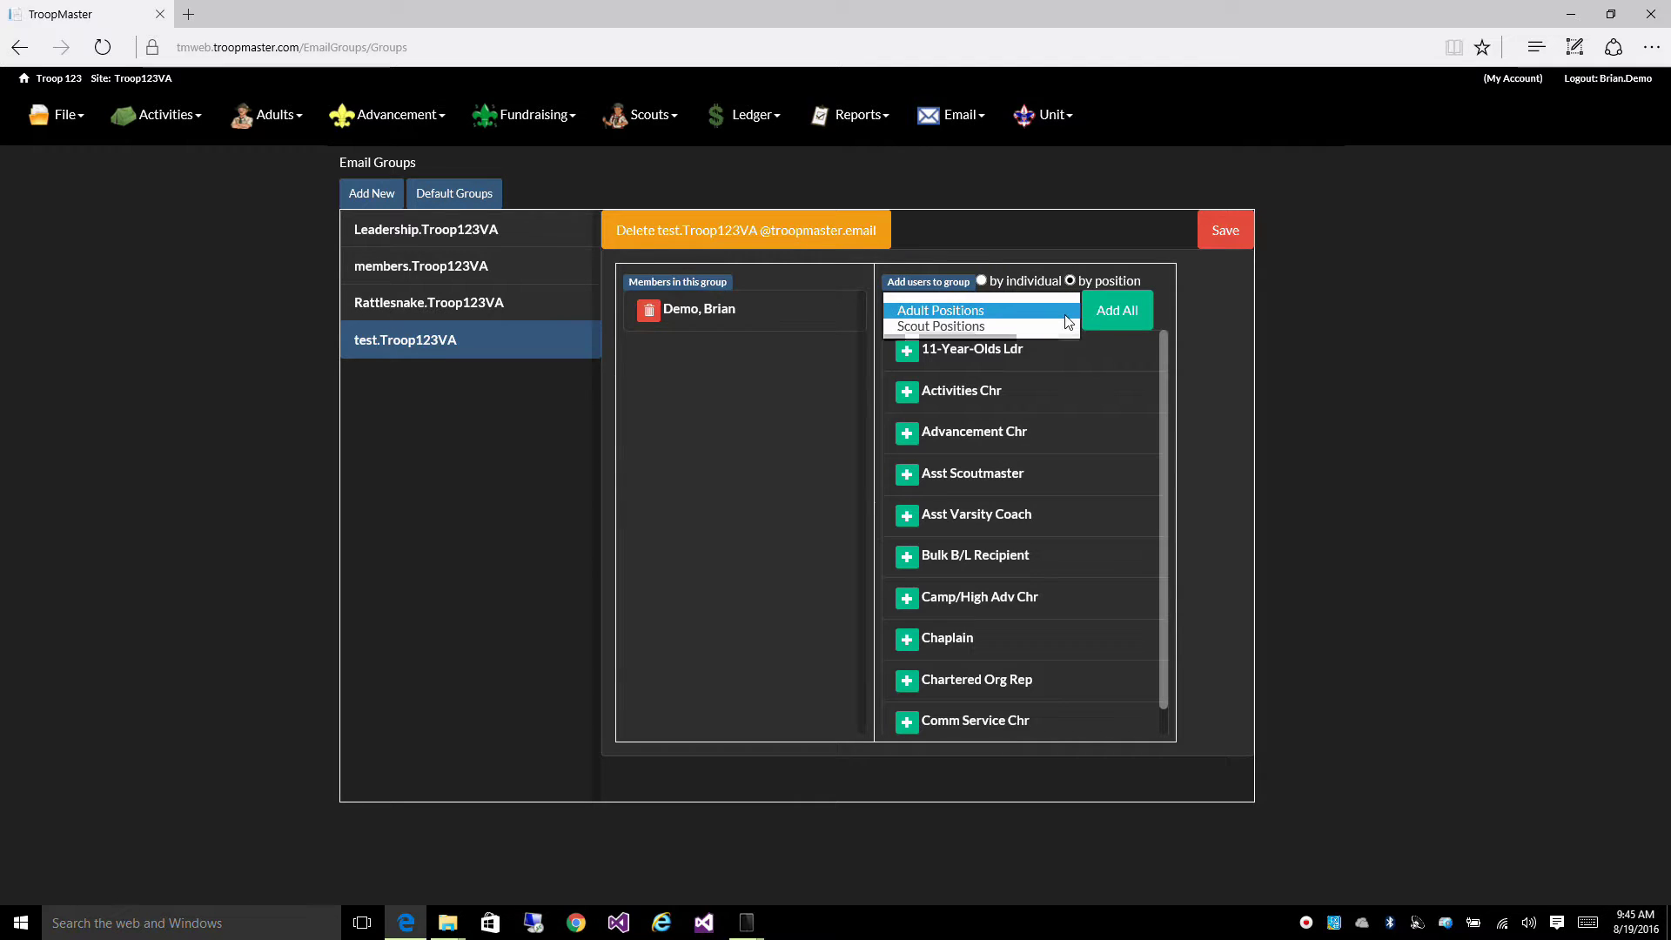
pyautogui.click(1016, 308)
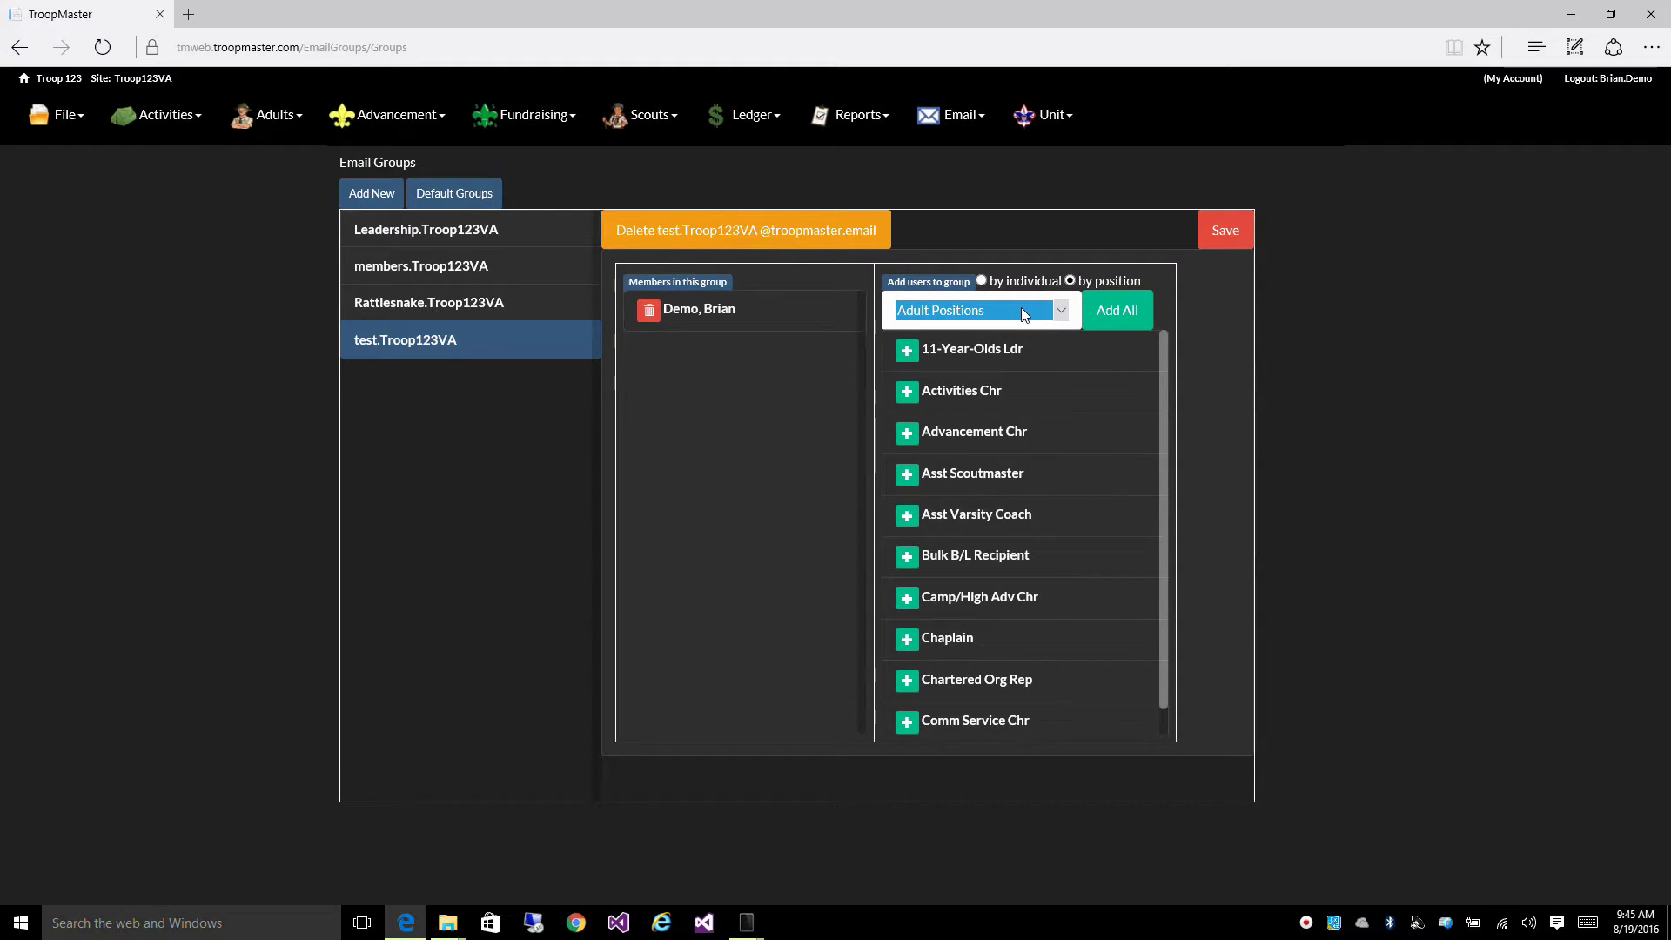
pyautogui.click(905, 441)
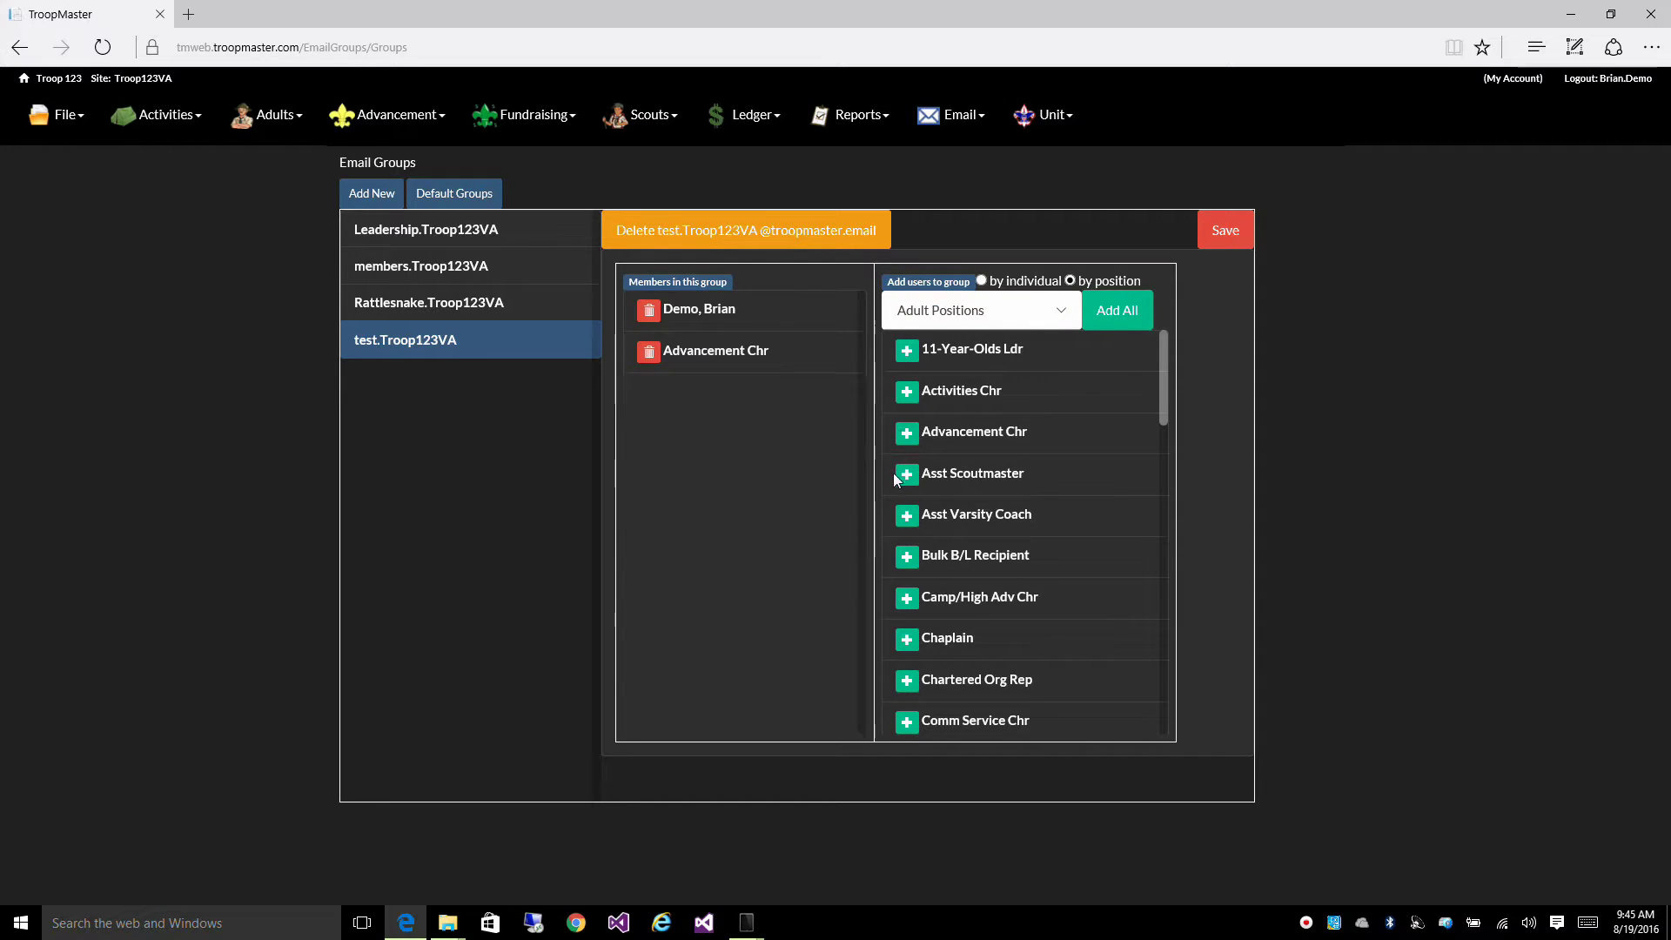
pyautogui.click(906, 475)
pyautogui.moveTo(1168, 390); pyautogui.dragTo(1183, 706)
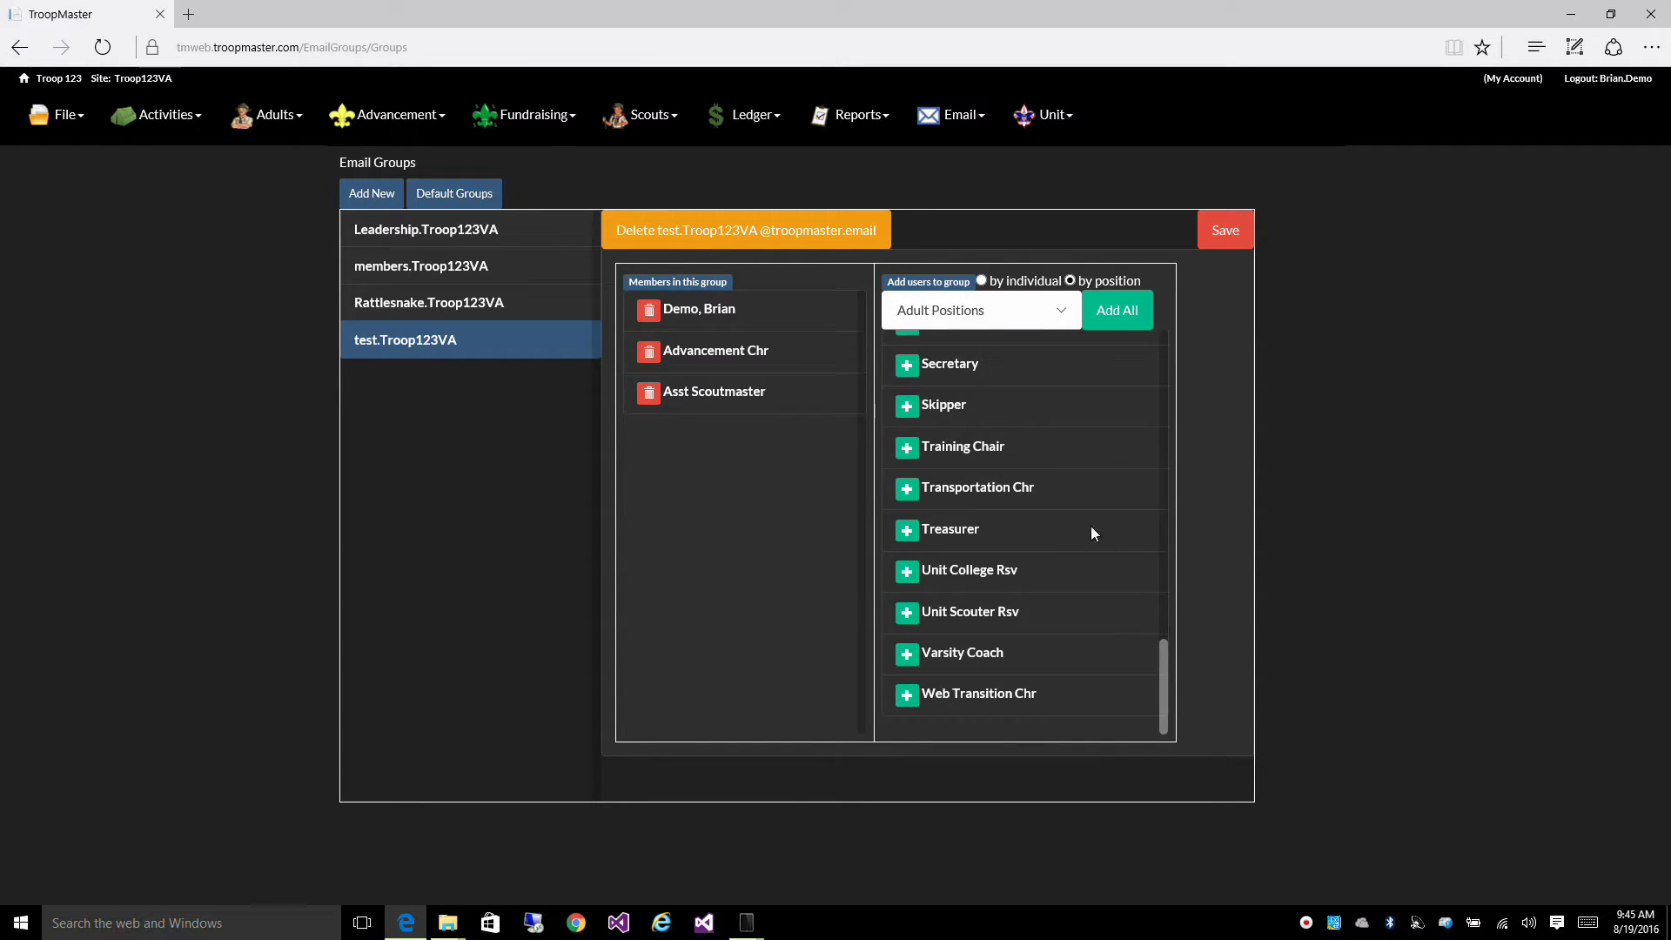
pyautogui.scroll(1, 1074, 562)
pyautogui.scroll(1, 1074, 569)
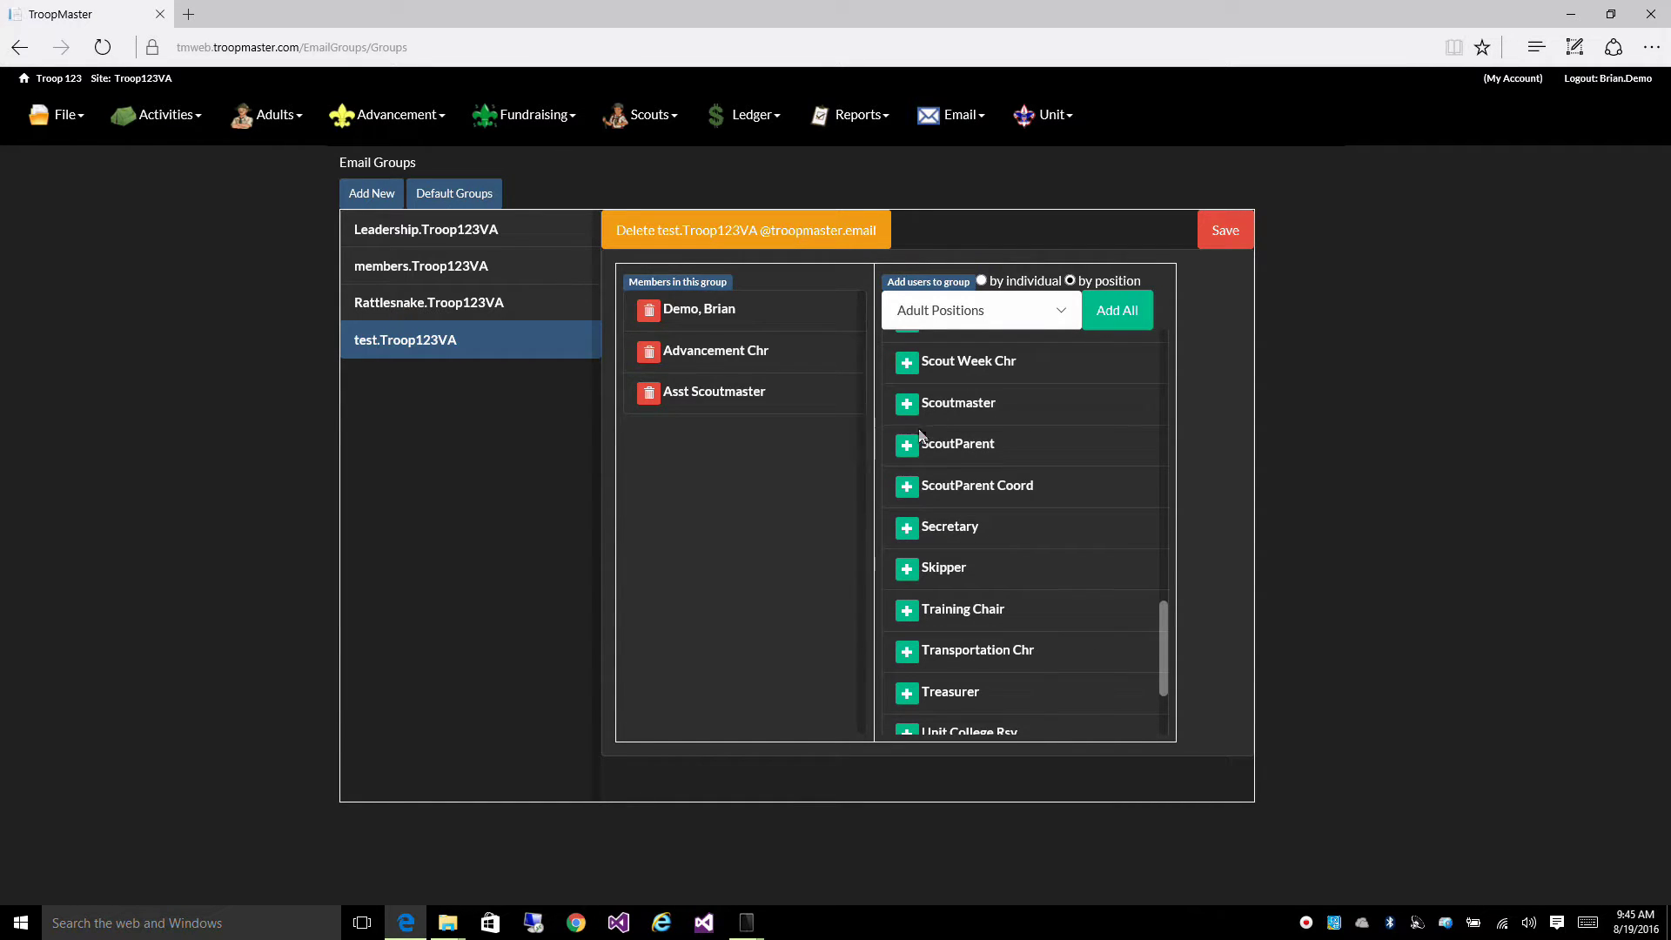
pyautogui.click(908, 405)
pyautogui.click(1217, 240)
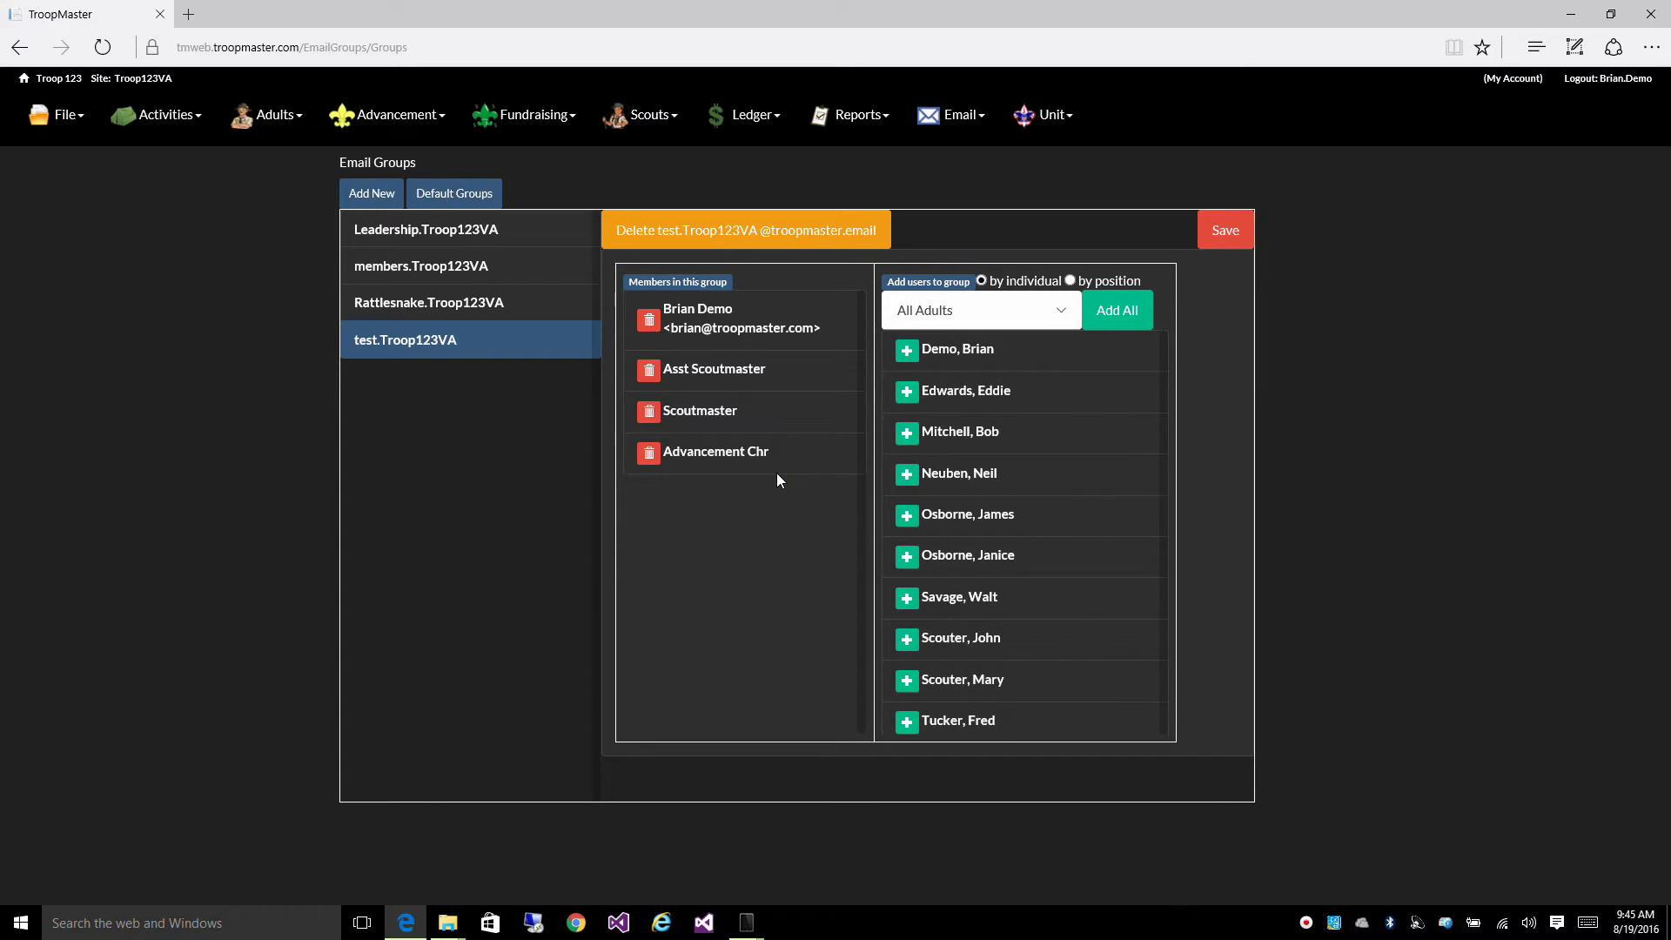
# Compose a message addressed to the test email group, then close it without saving a draft
pyautogui.click(948, 121)
pyautogui.click(948, 165)
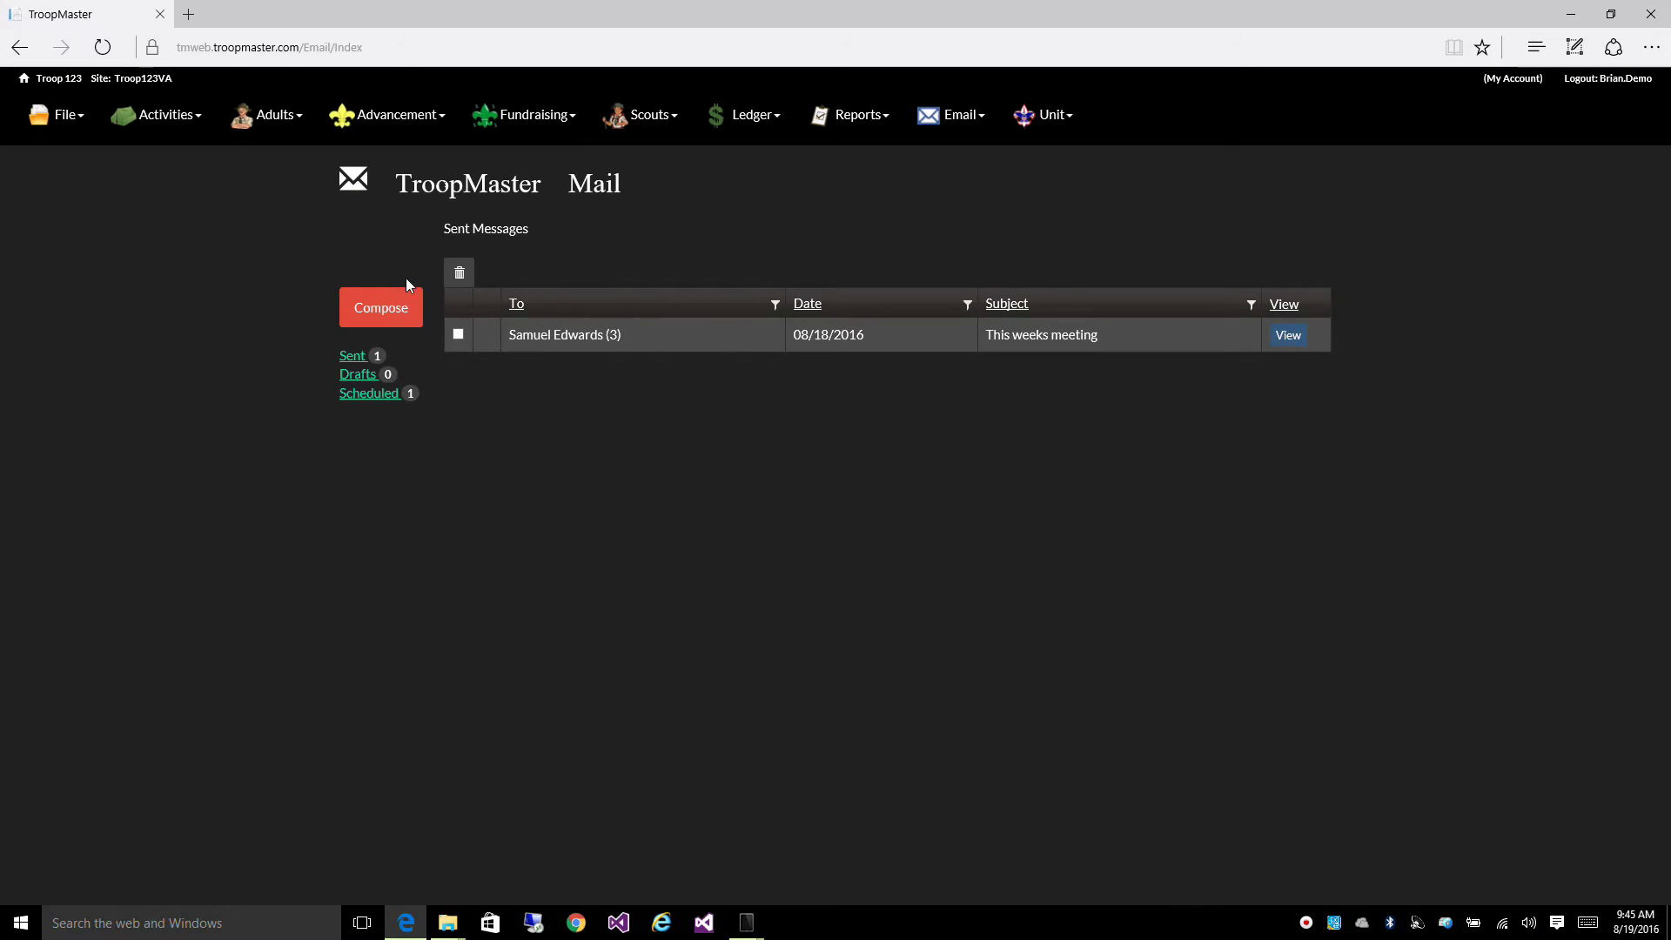
pyautogui.click(360, 313)
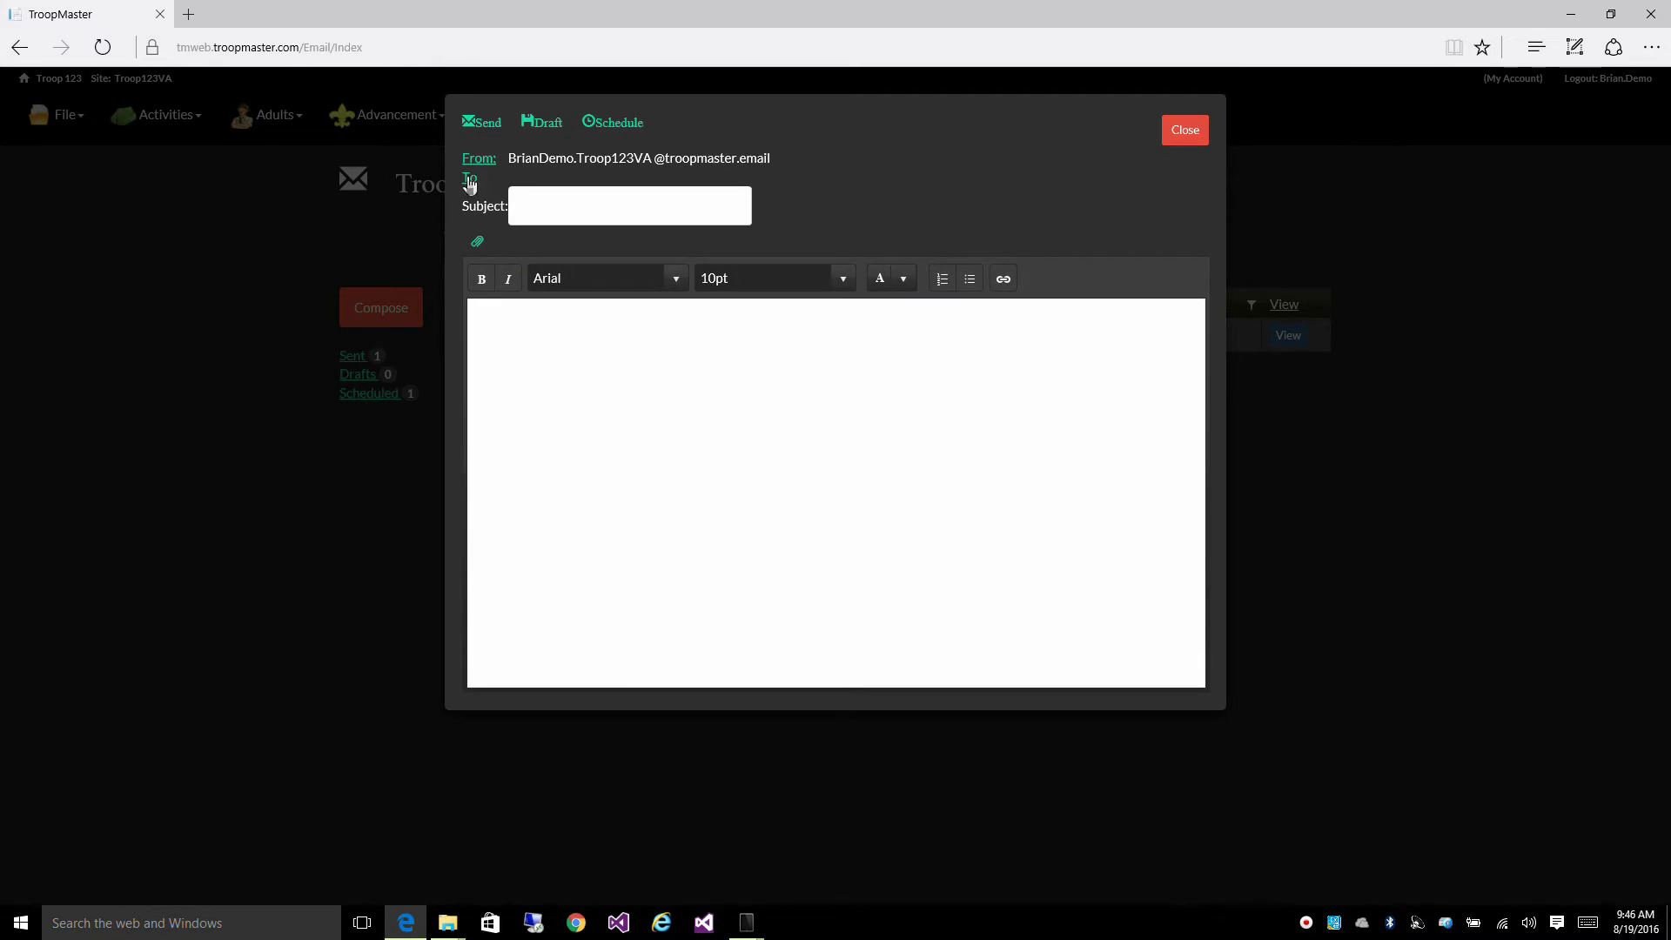
pyautogui.click(469, 178)
pyautogui.click(651, 181)
pyautogui.scroll(-1, 657, 287)
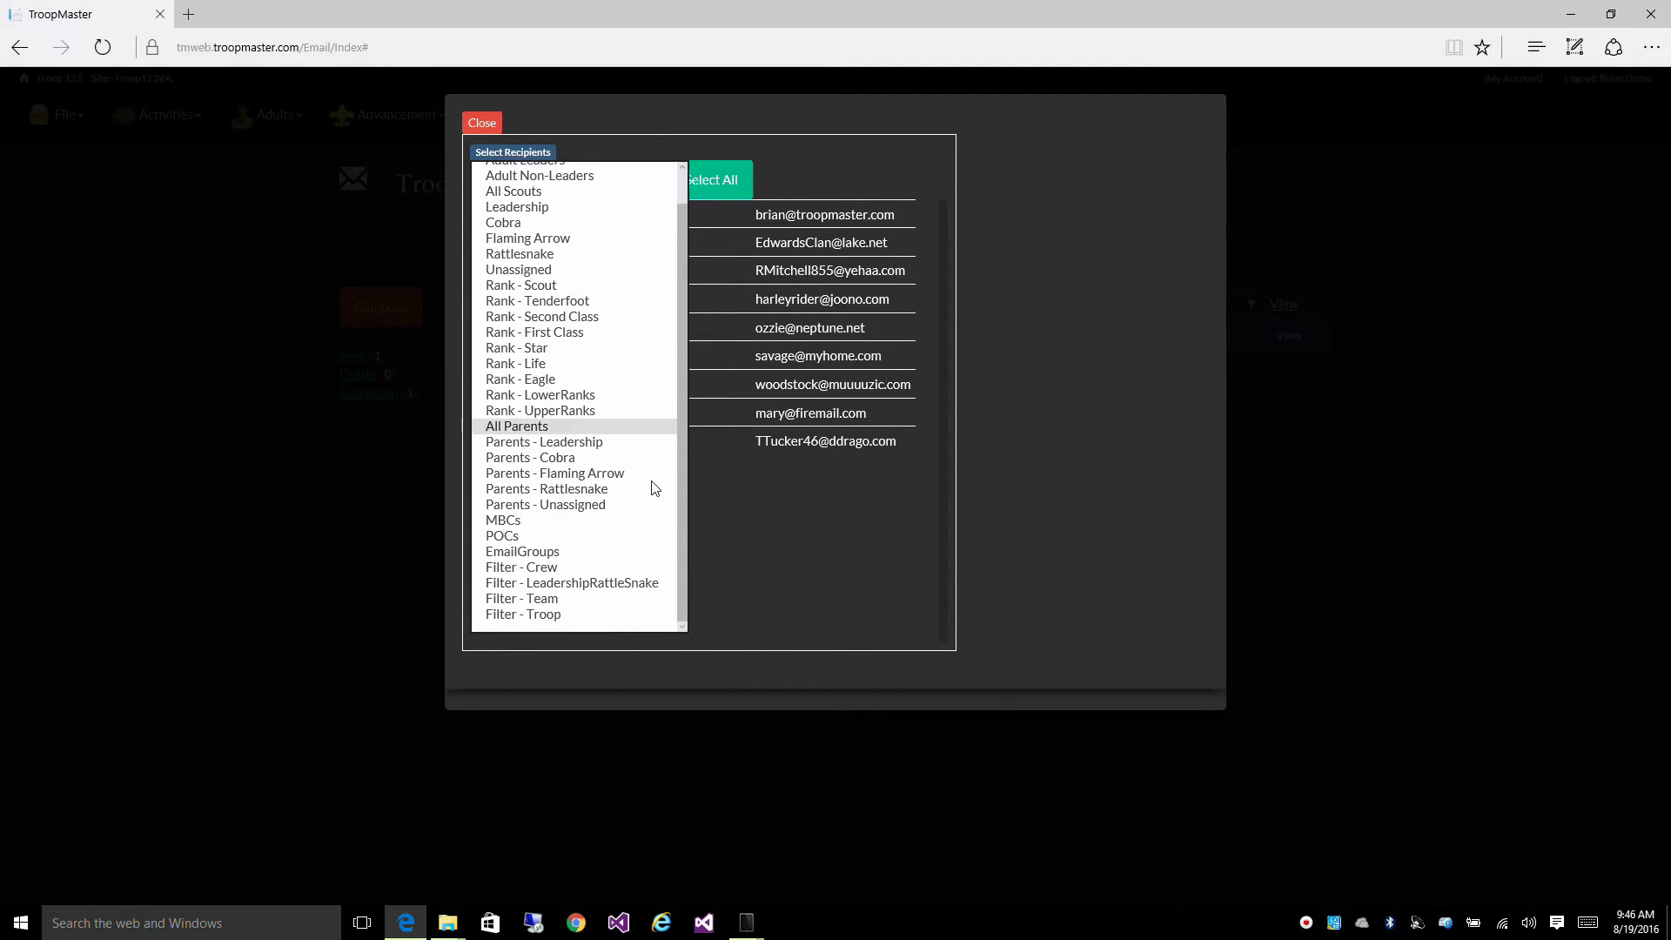
pyautogui.click(520, 552)
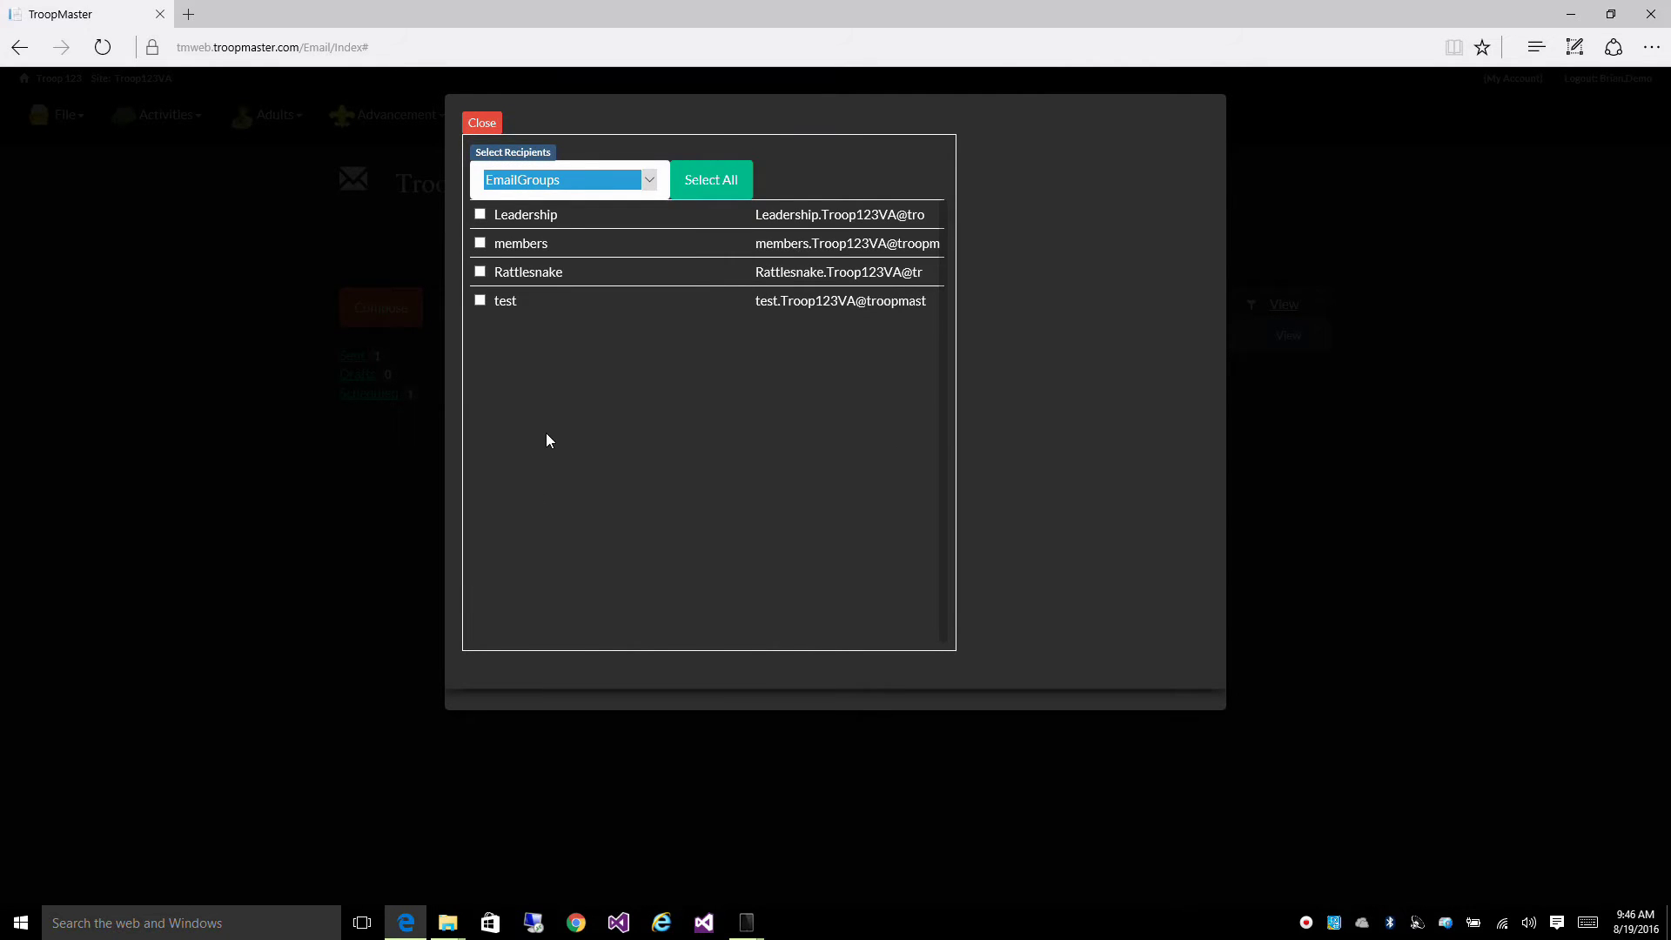
pyautogui.click(480, 304)
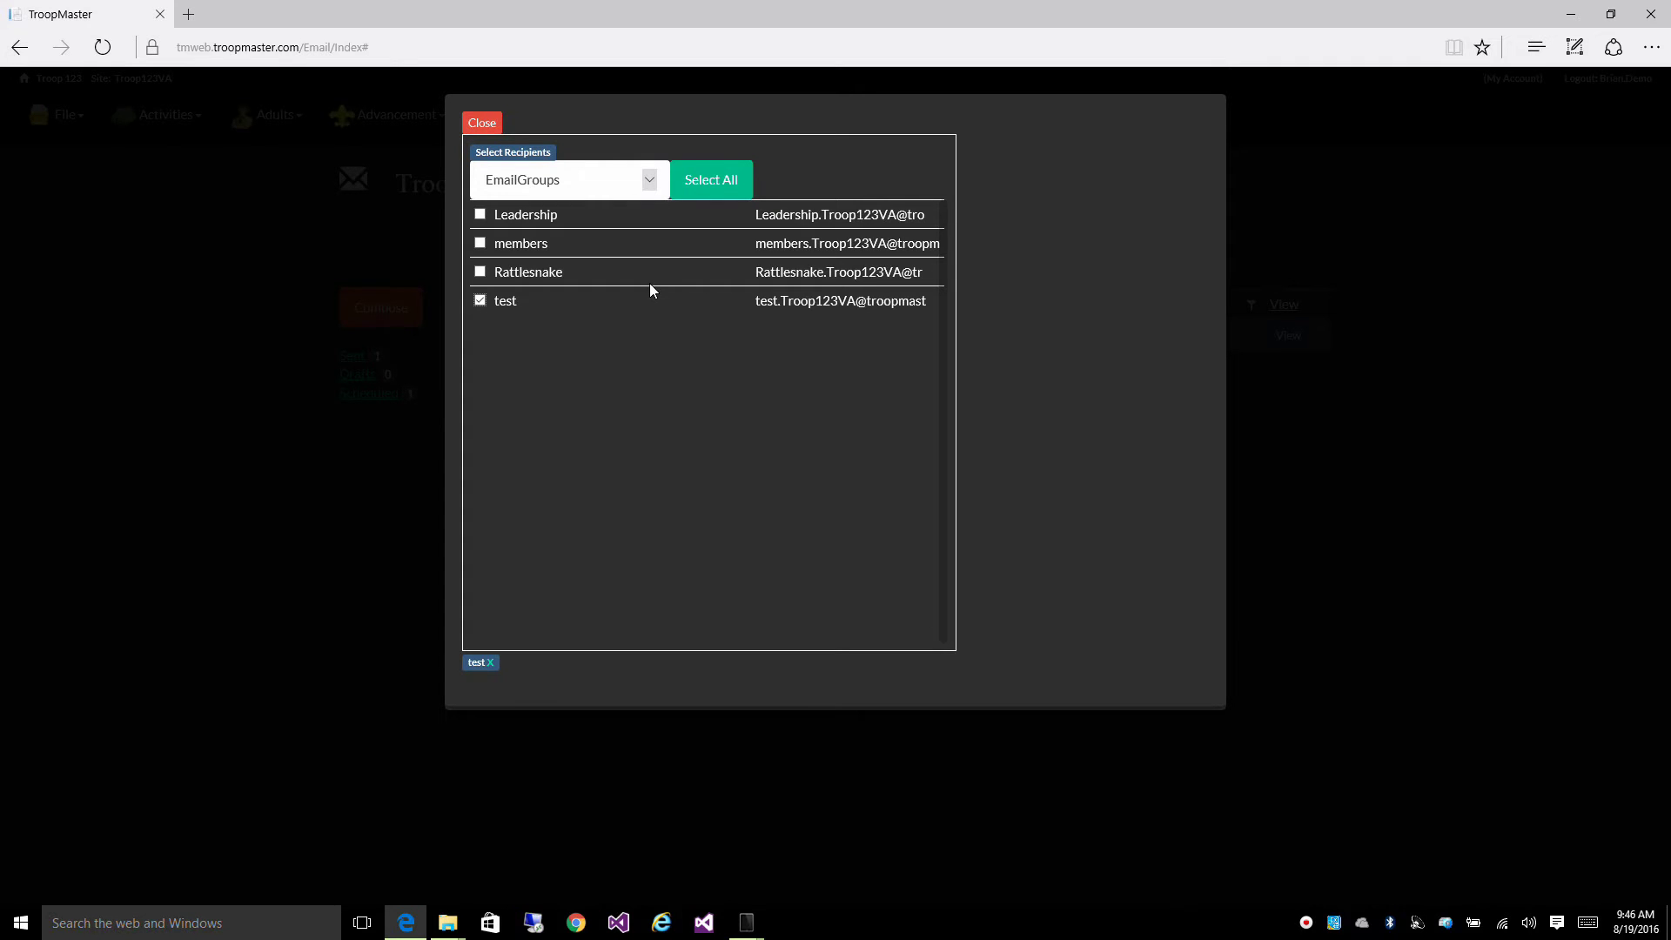
pyautogui.click(481, 123)
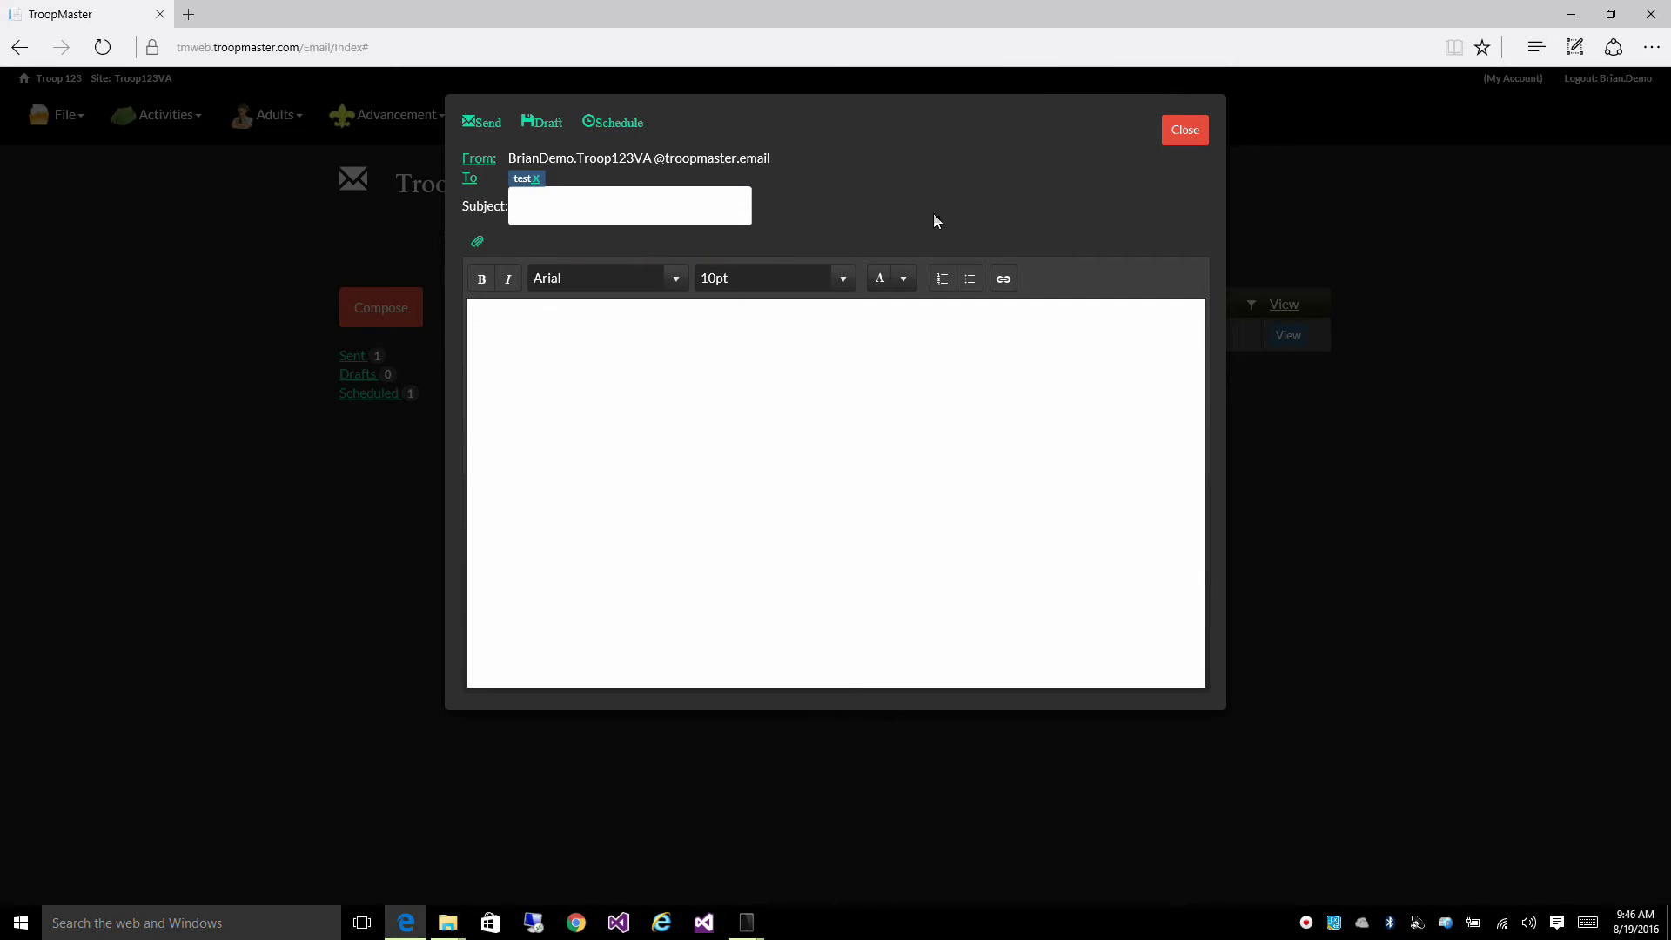
pyautogui.click(1178, 144)
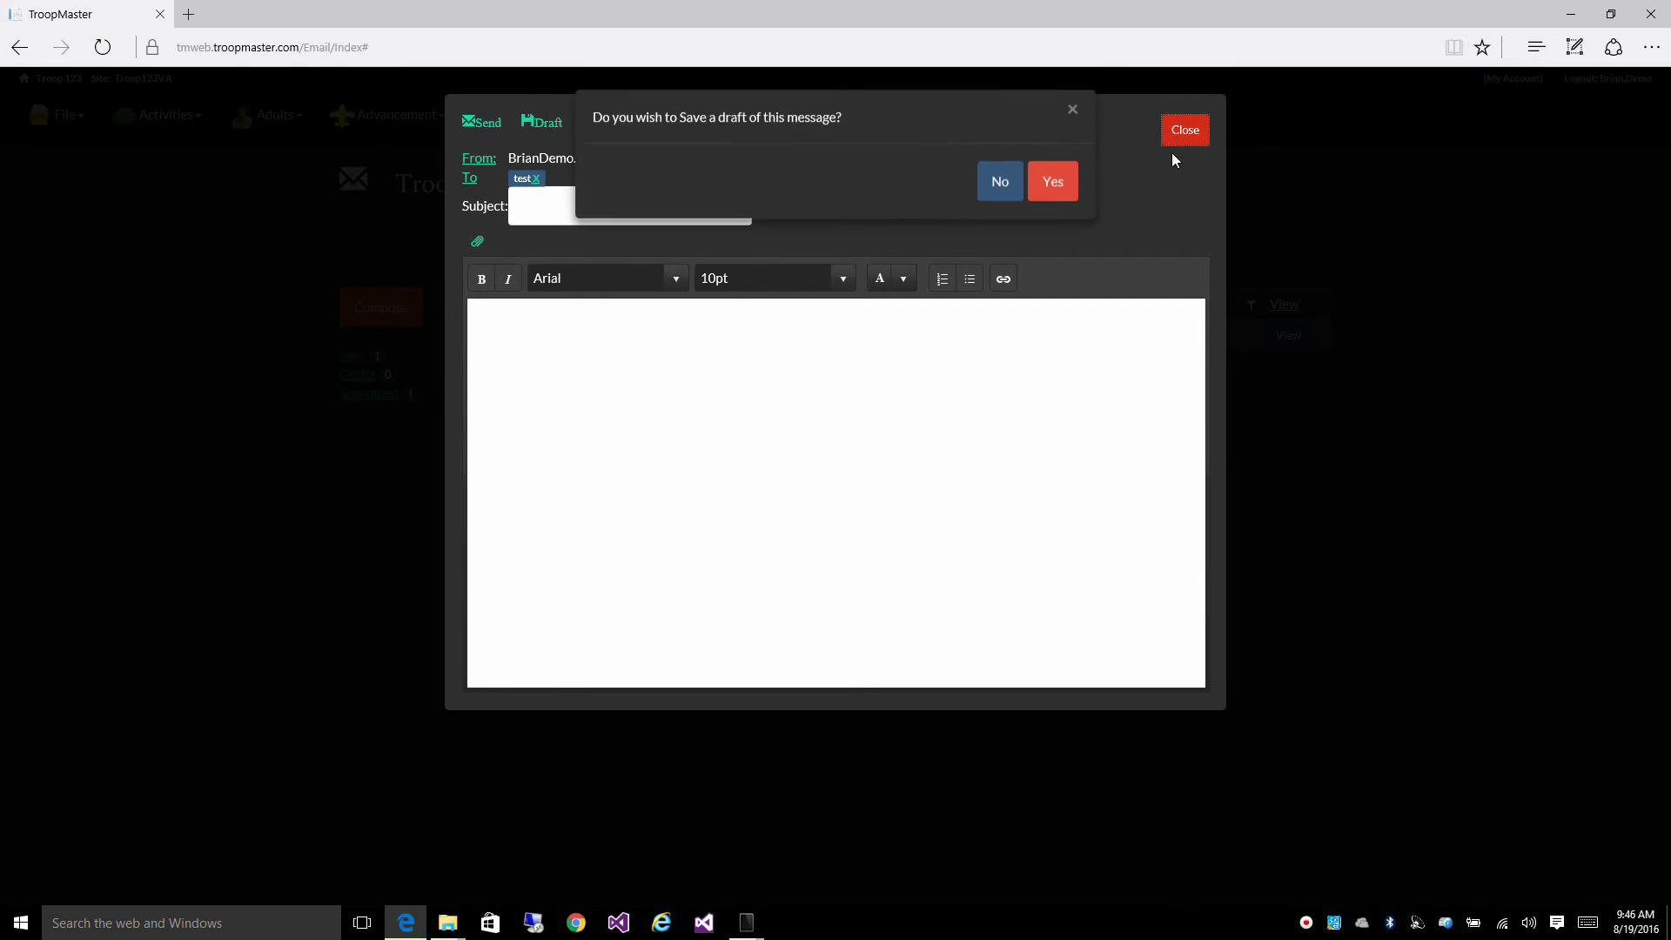
pyautogui.click(992, 186)
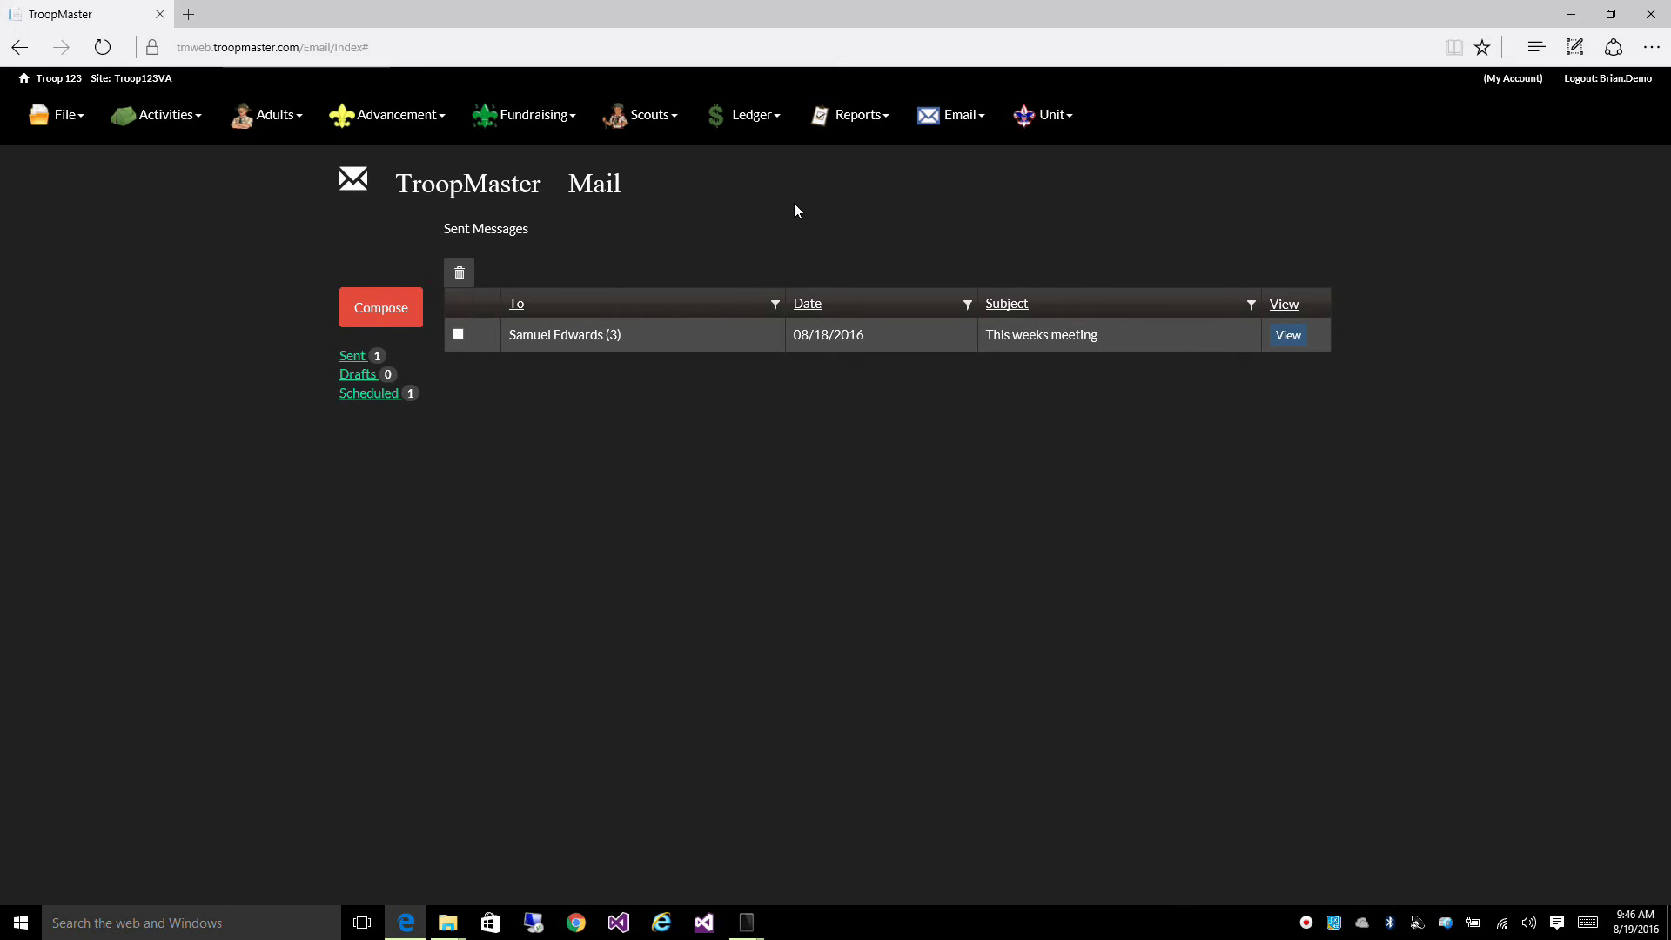
# Delete the test.Troop123VA group, then open Default Groups and set Patrols to None
pyautogui.click(963, 115)
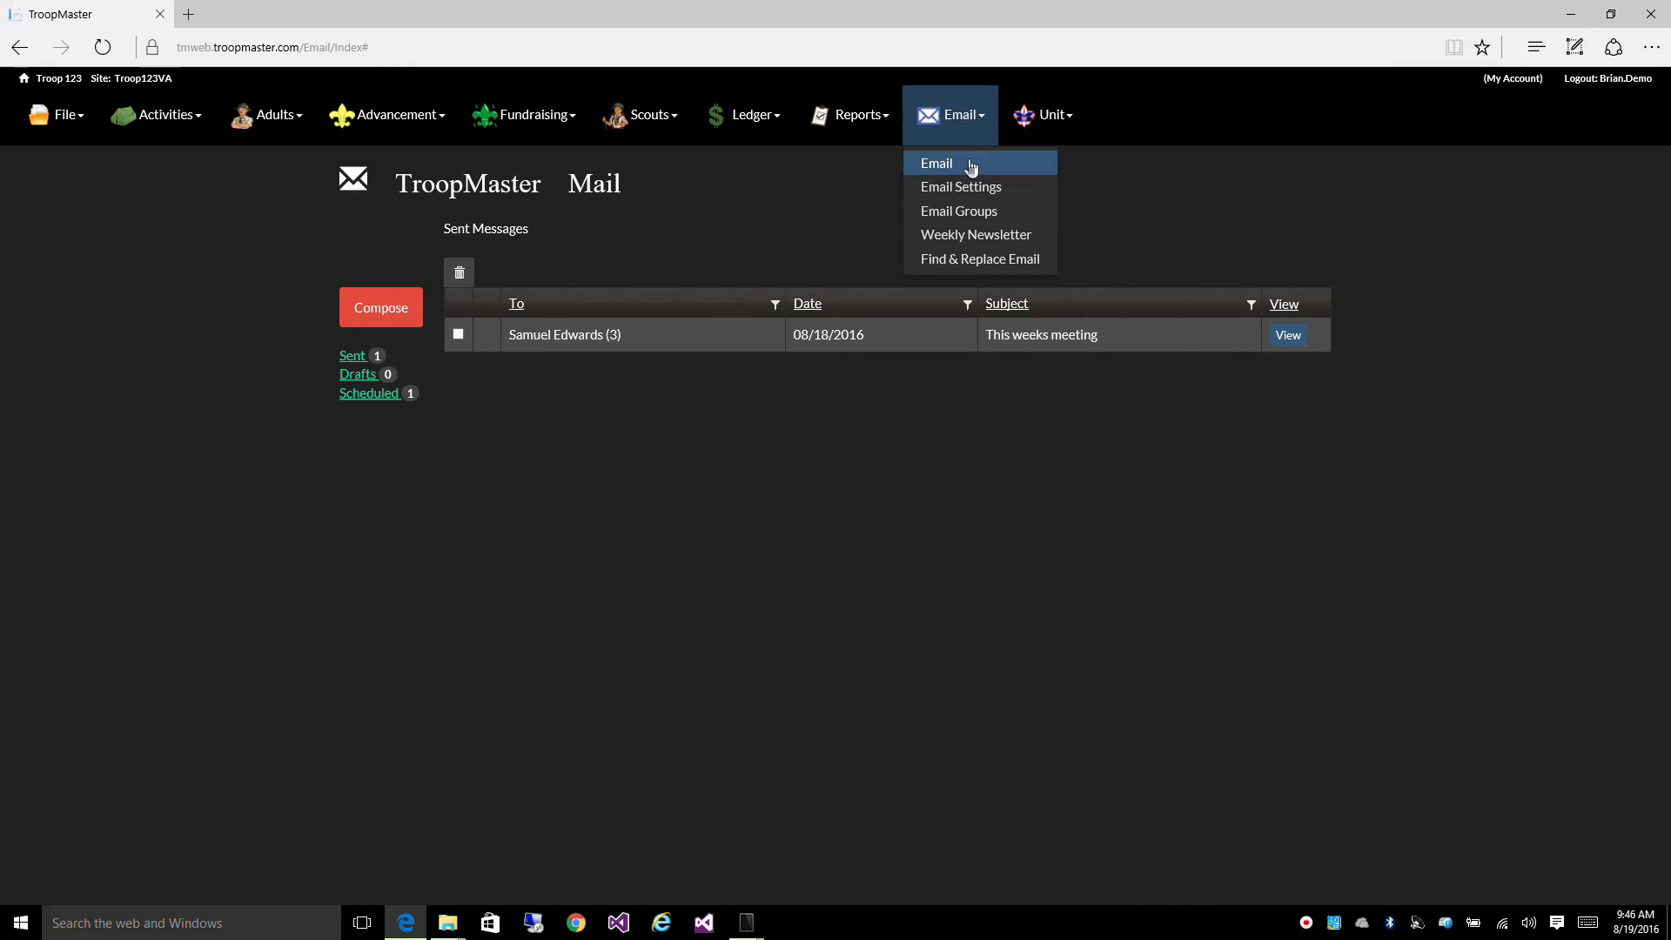
pyautogui.click(961, 220)
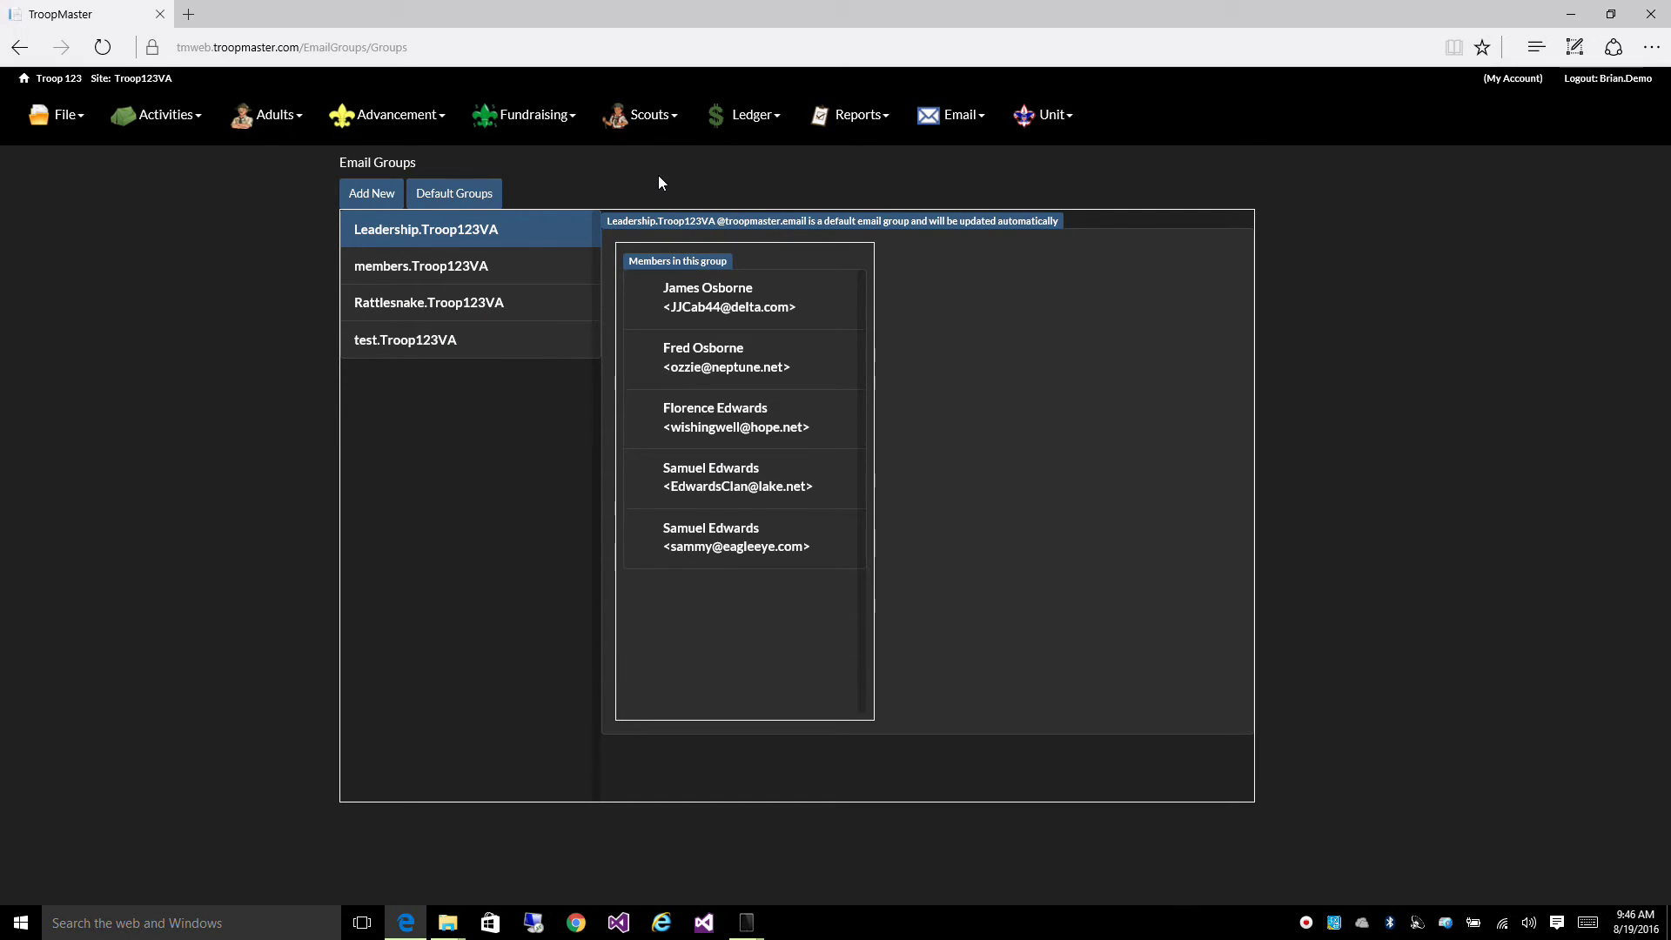
pyautogui.click(467, 353)
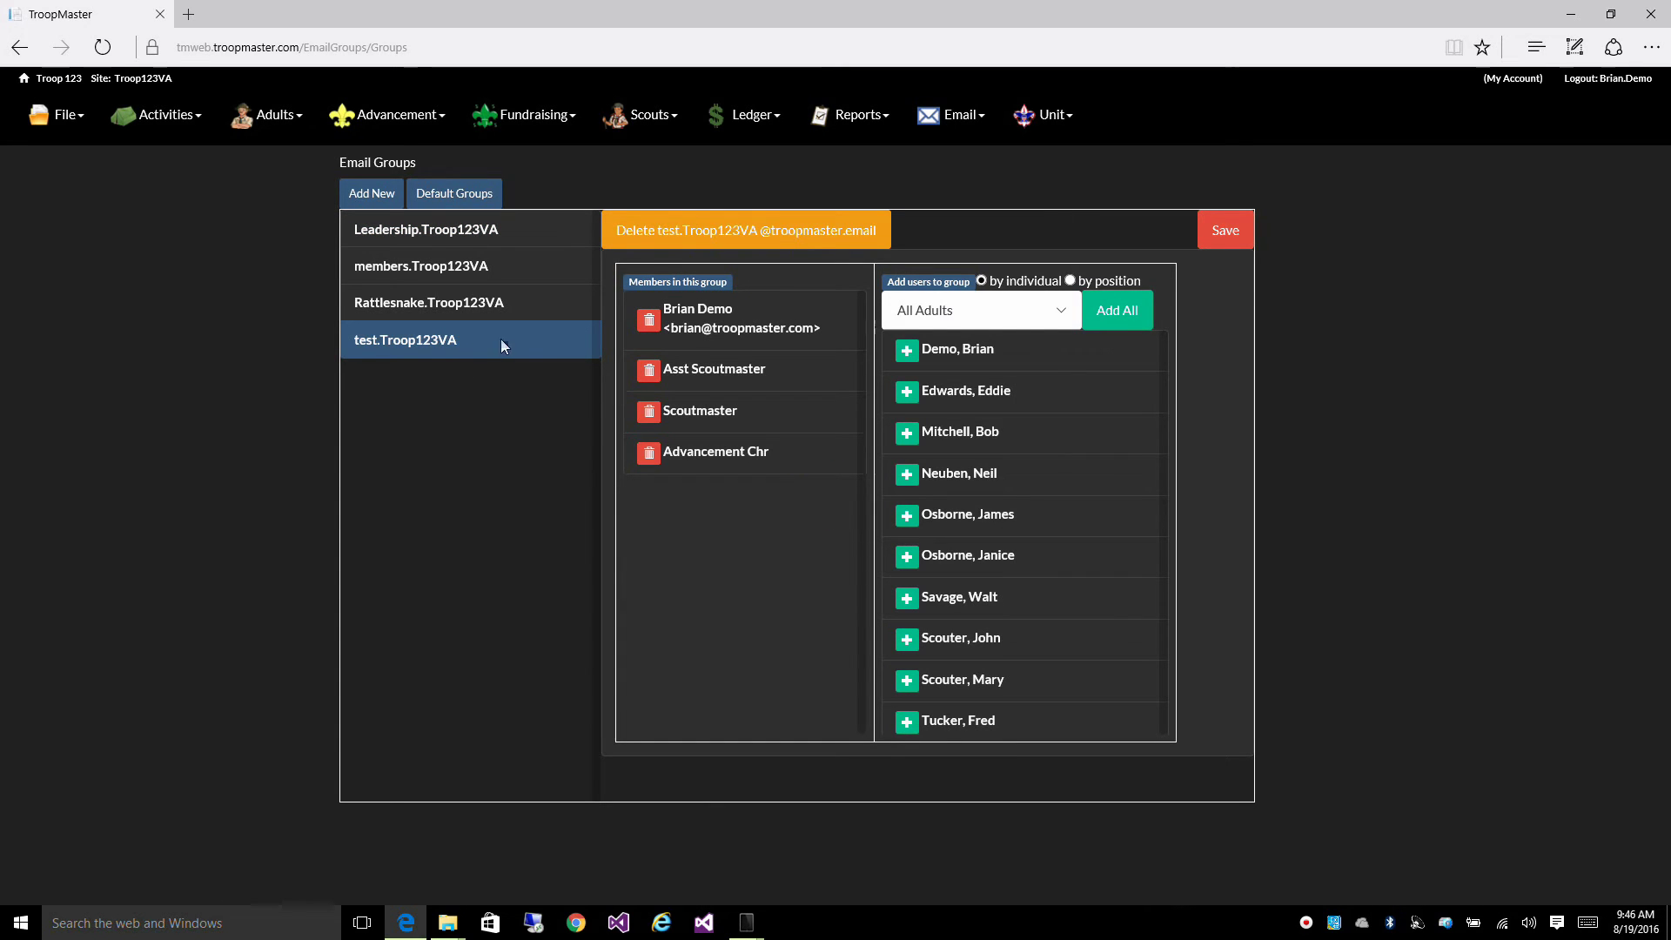
pyautogui.click(691, 240)
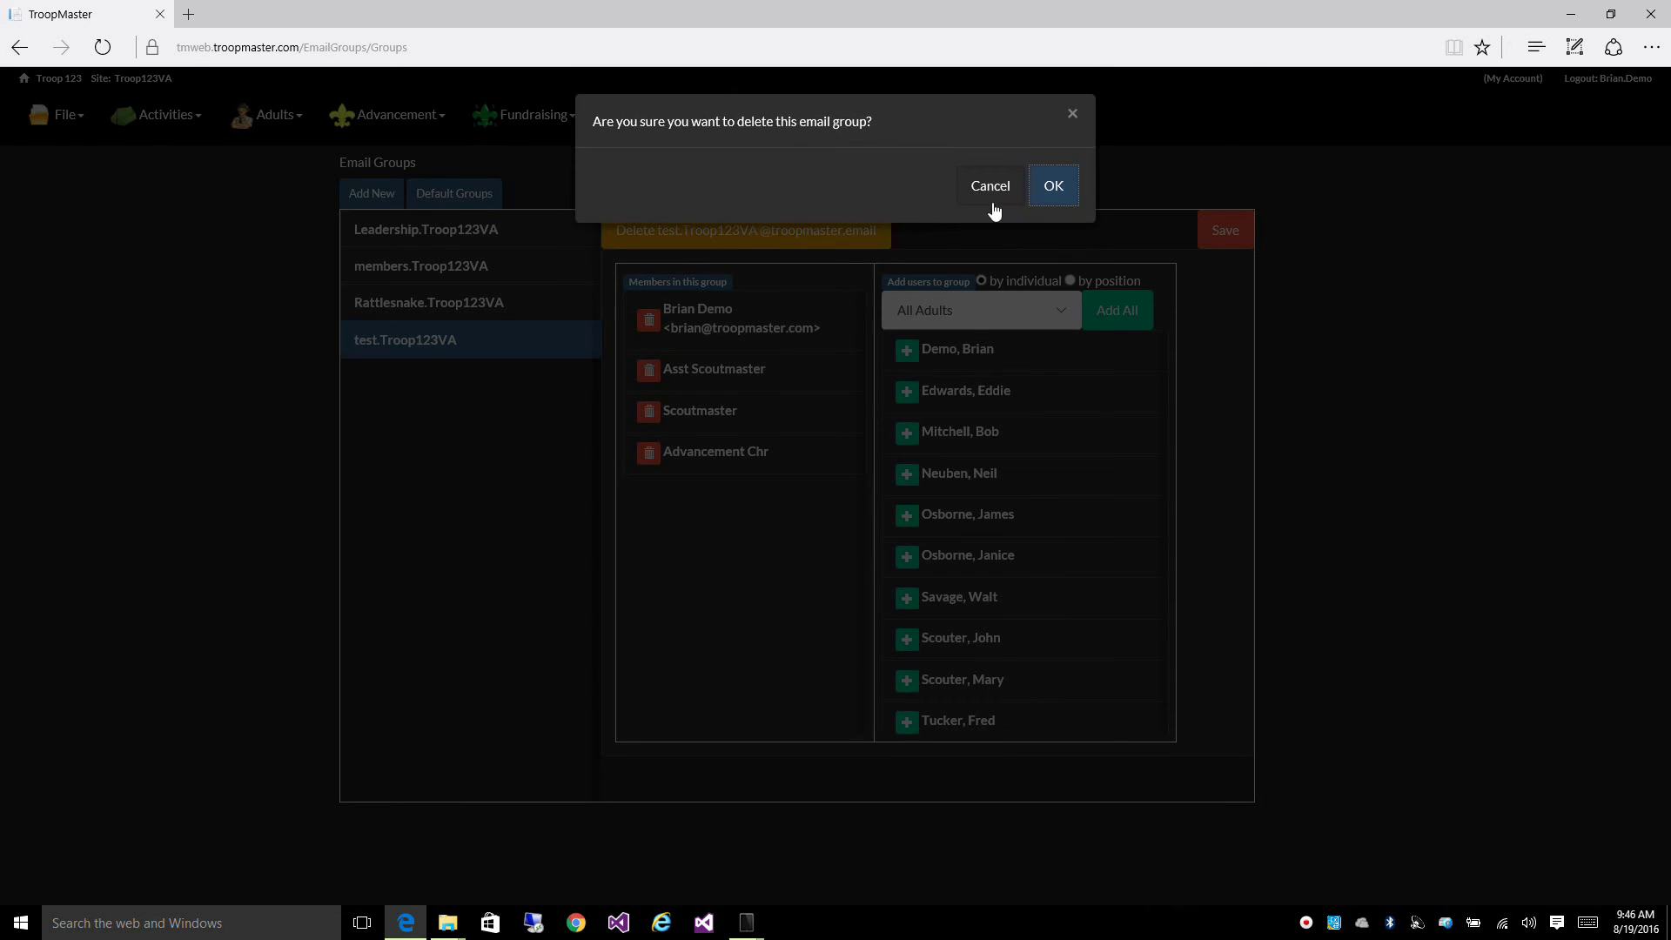
pyautogui.click(1048, 188)
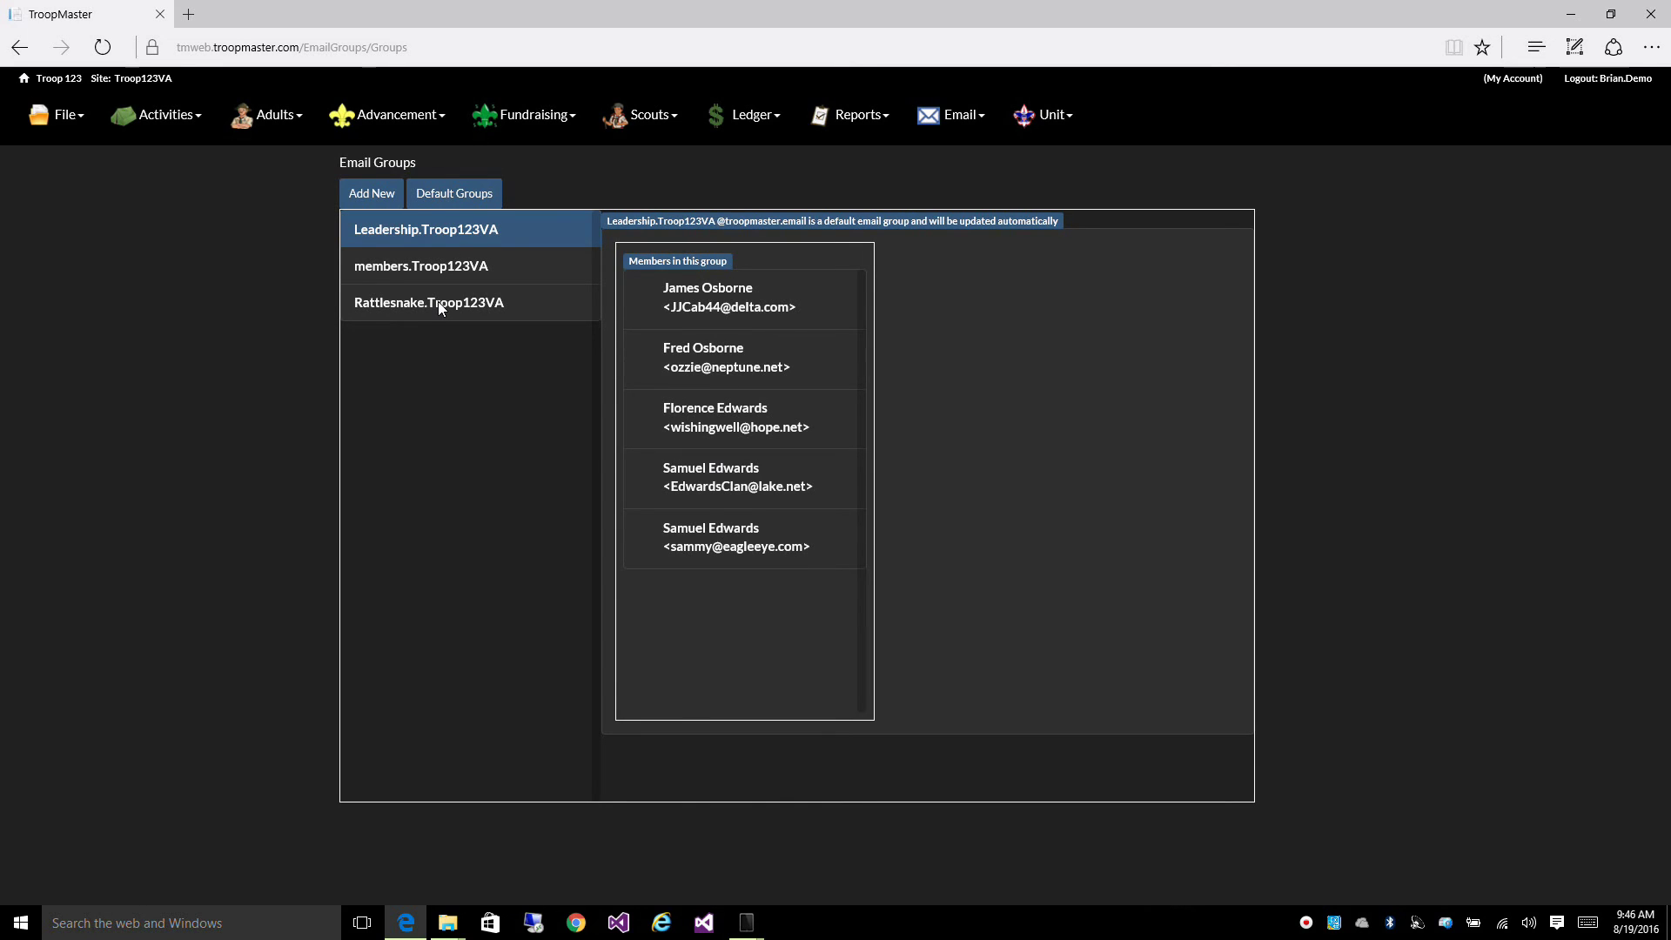
pyautogui.click(461, 196)
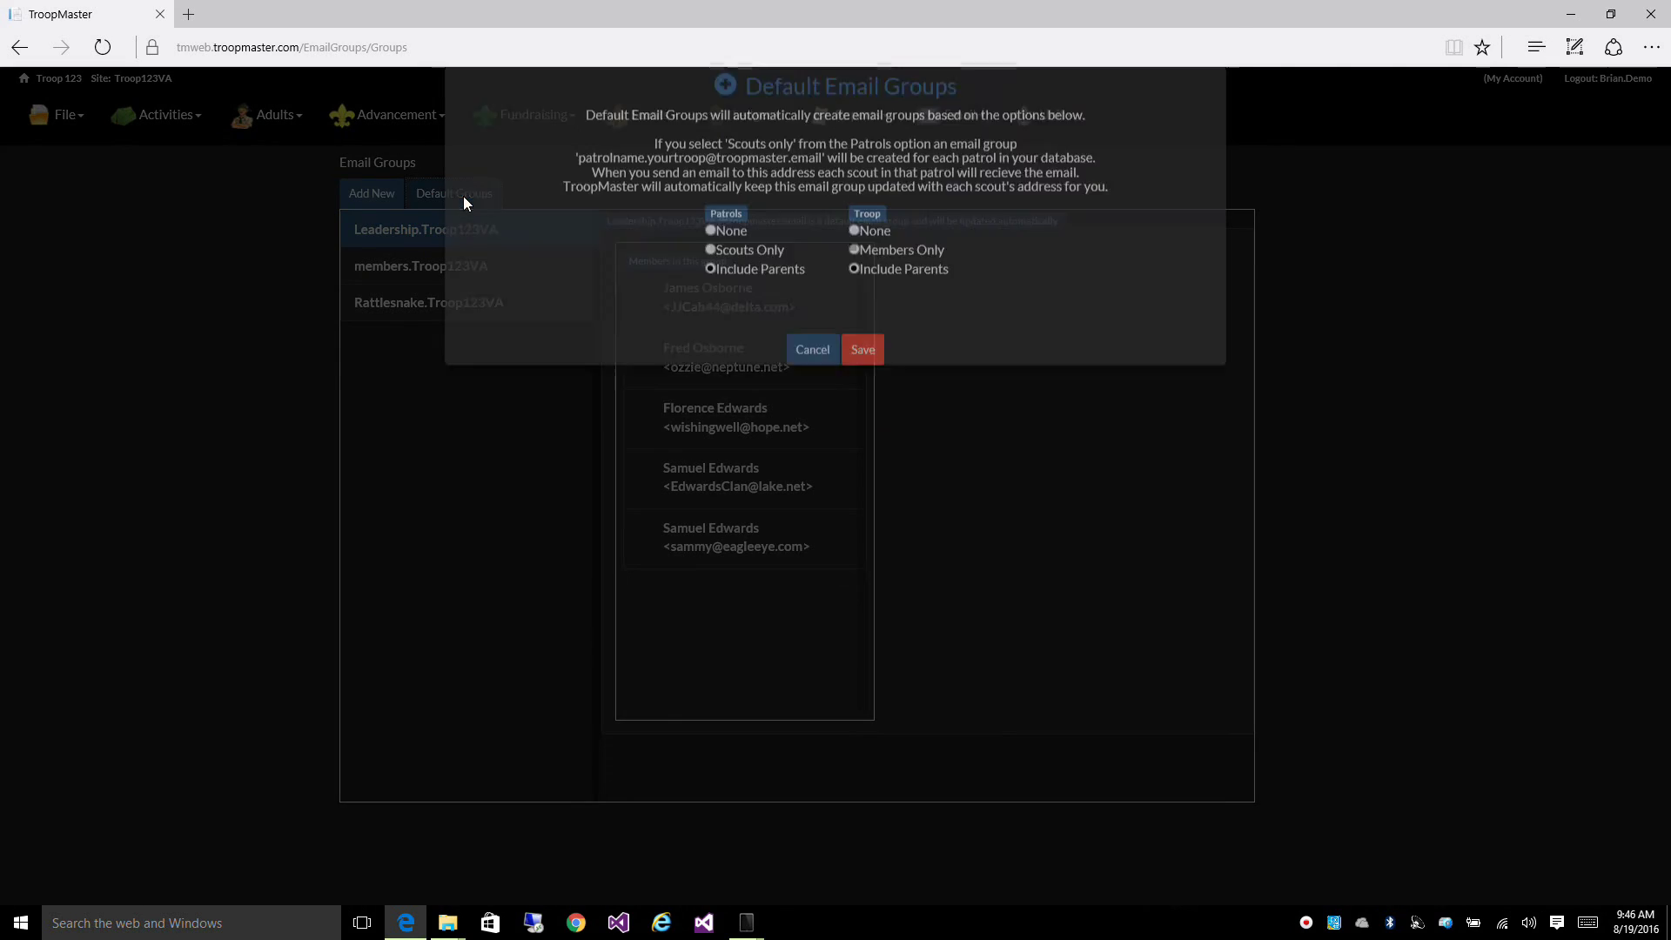
pyautogui.click(711, 272)
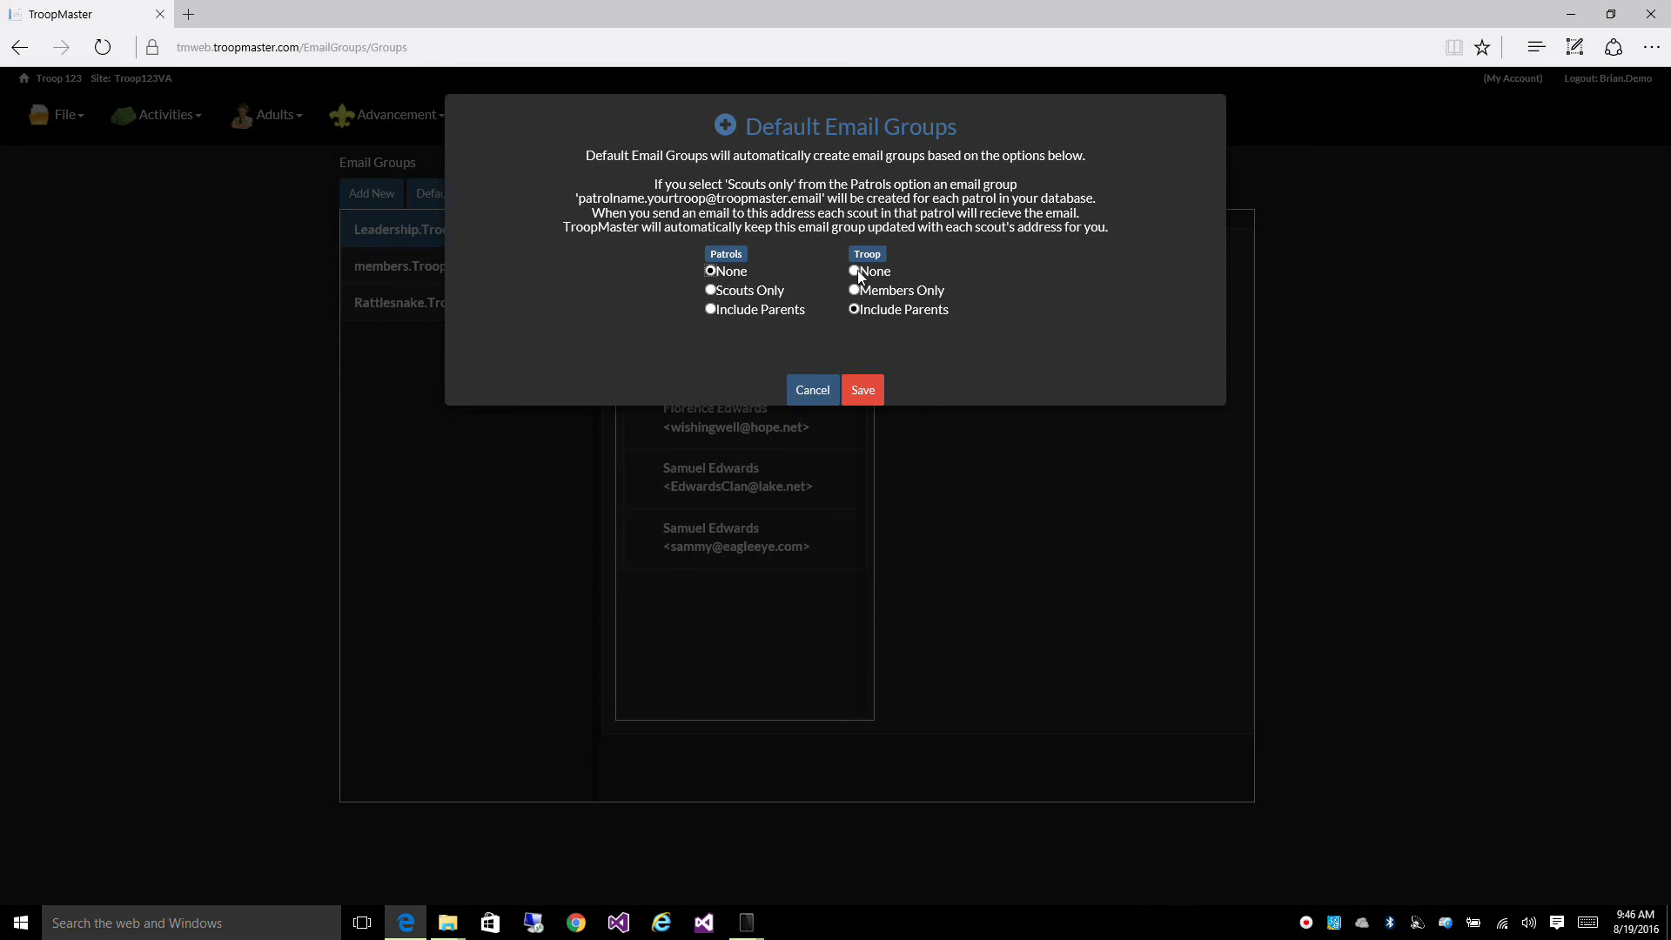